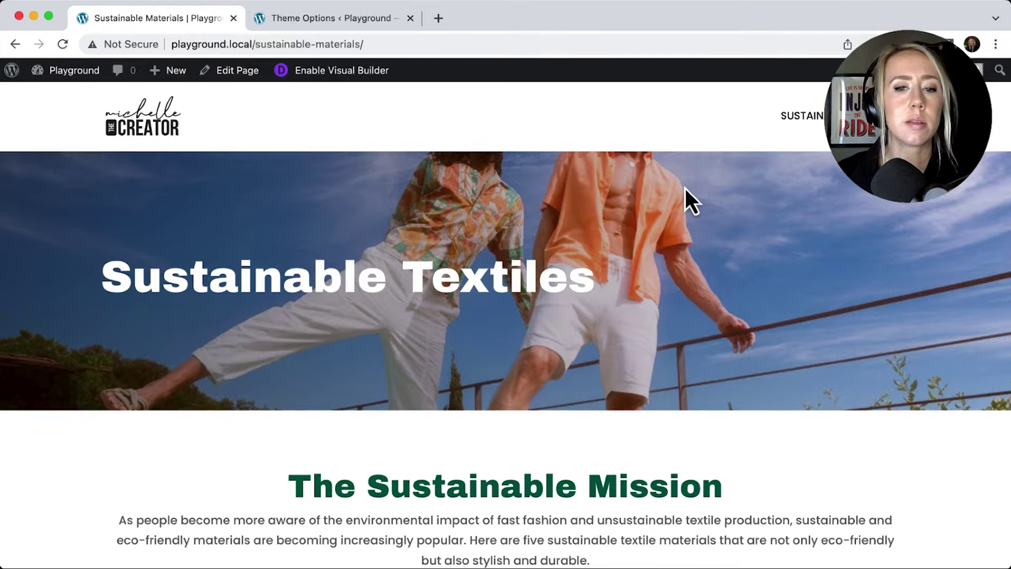
Show the Organic Cotton section from its tile, then return to the material tiles.
{"action": "scroll", "coordinate": [684, 188], "scroll_direction": "down", "scroll_amount": 2}
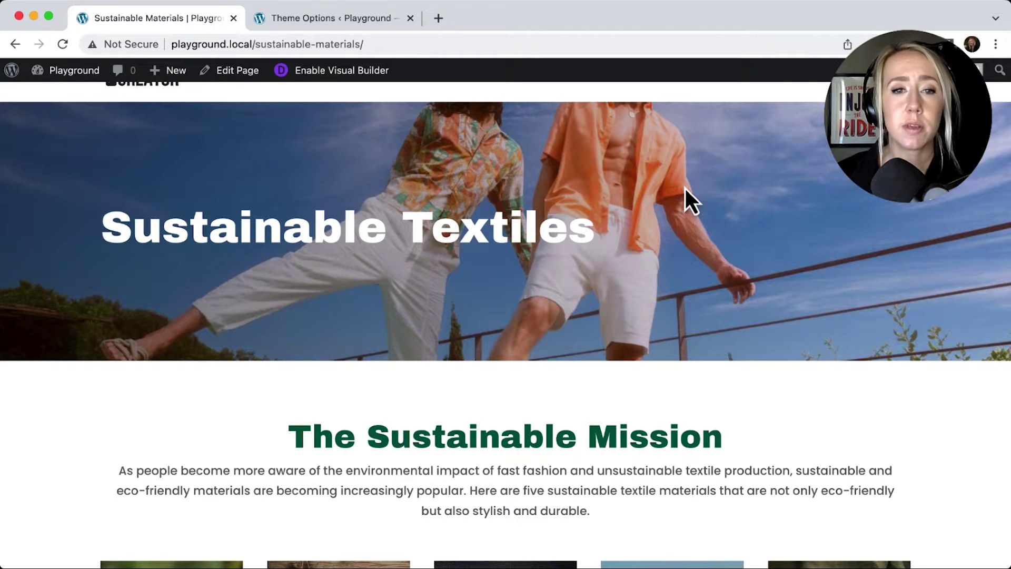
{"action": "scroll", "coordinate": [685, 187], "scroll_direction": "down", "scroll_amount": 5}
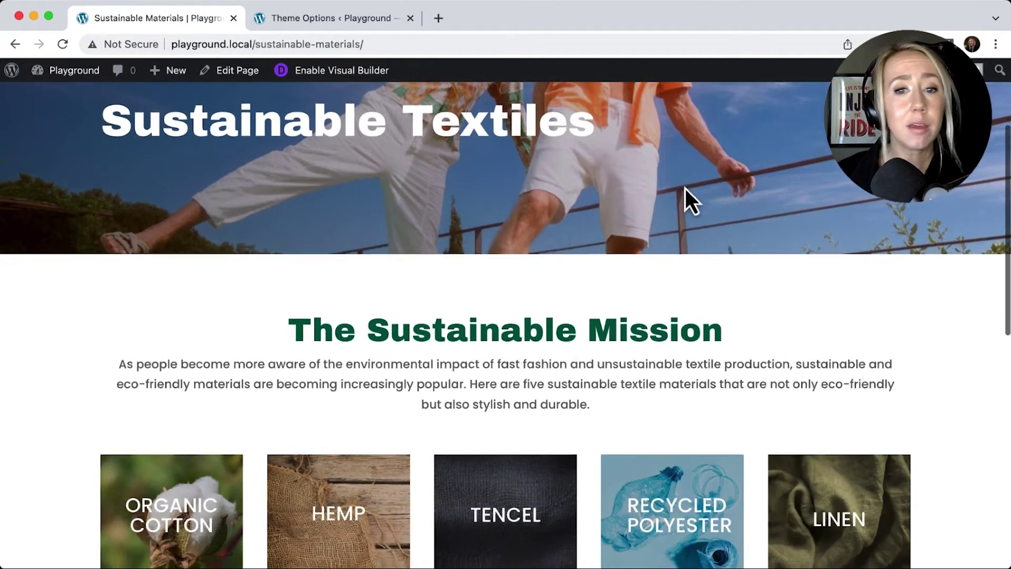
{"action": "scroll", "coordinate": [685, 188], "scroll_direction": "down", "scroll_amount": 8}
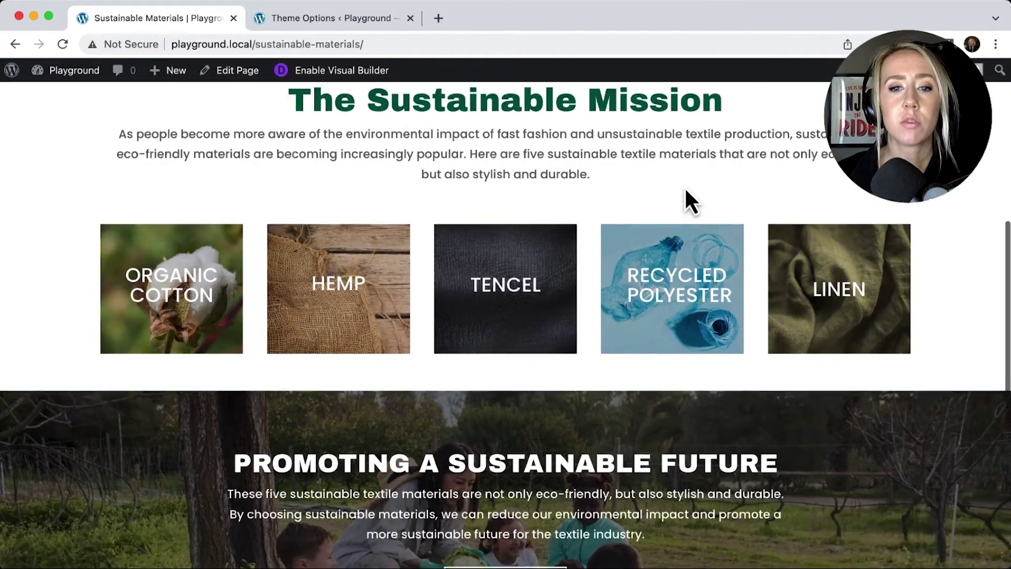
{"action": "scroll", "coordinate": [685, 188], "scroll_direction": "down", "scroll_amount": 5}
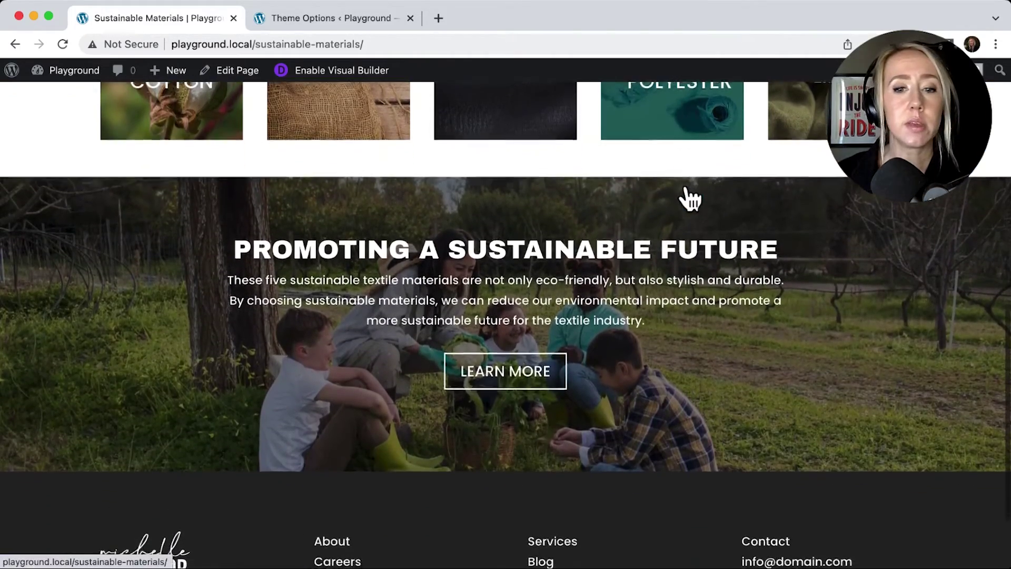
{"action": "scroll", "coordinate": [687, 197], "scroll_direction": "up", "scroll_amount": 5}
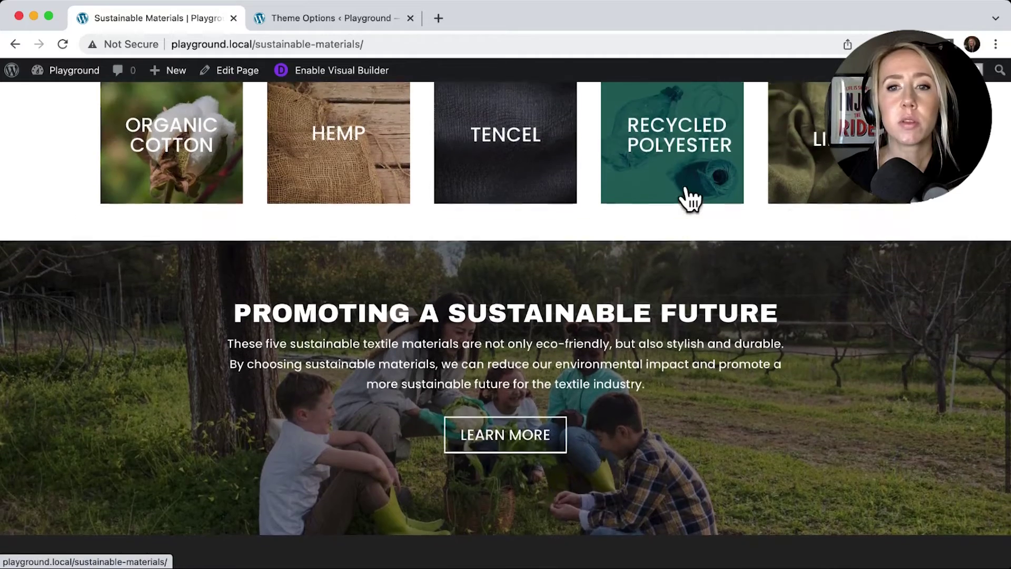
{"action": "scroll", "coordinate": [687, 198], "scroll_direction": "up", "scroll_amount": 6}
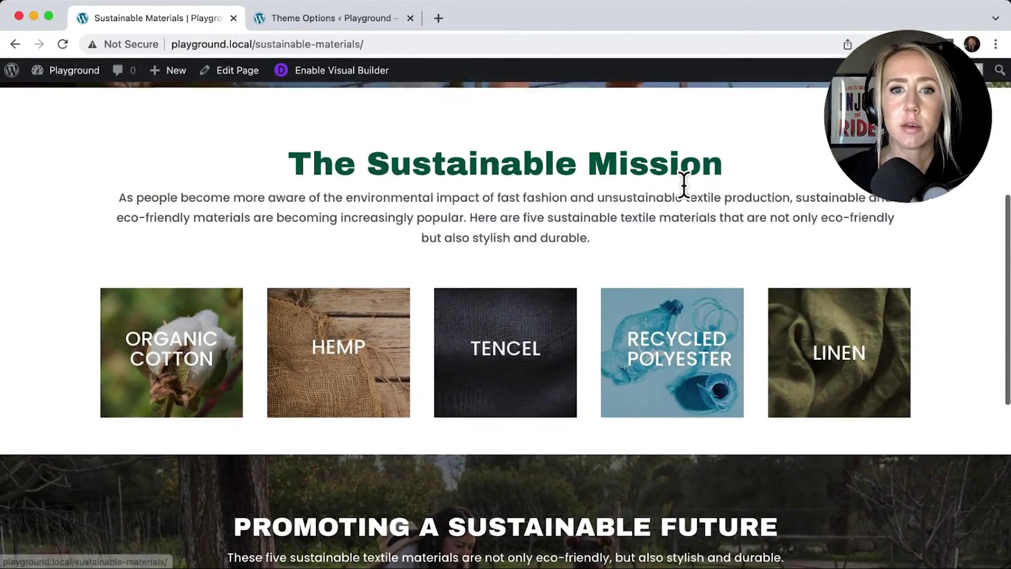
{"action": "scroll", "coordinate": [684, 188], "scroll_direction": "down", "scroll_amount": 1}
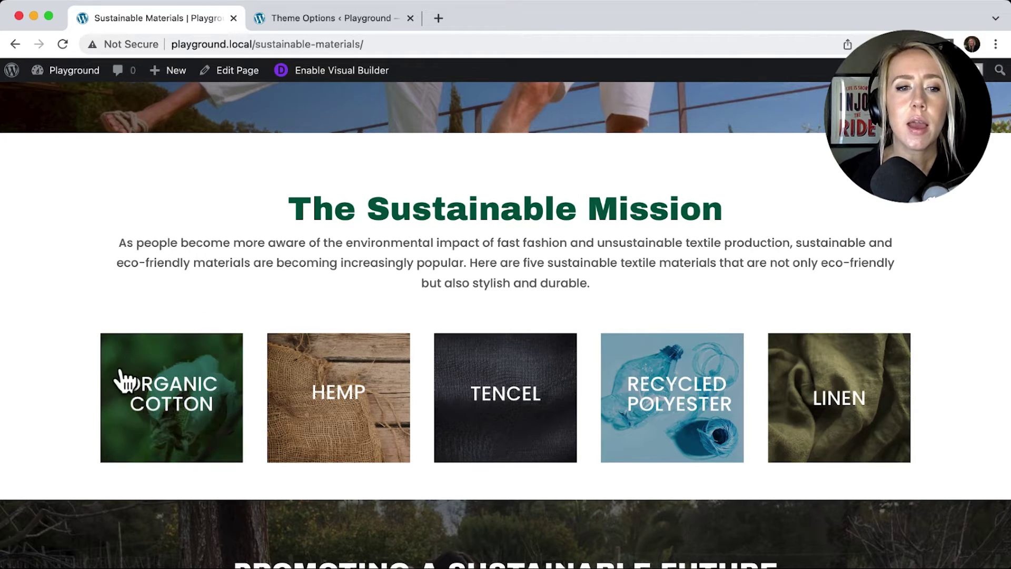
{"action": "left_click", "coordinate": [206, 424]}
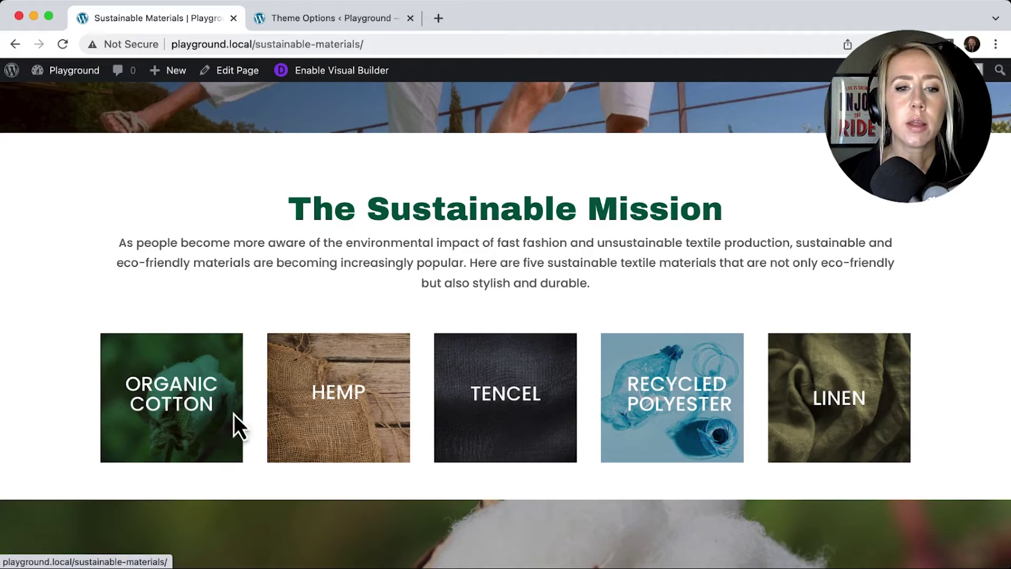
{"action": "scroll", "coordinate": [261, 413], "scroll_direction": "down", "scroll_amount": 7}
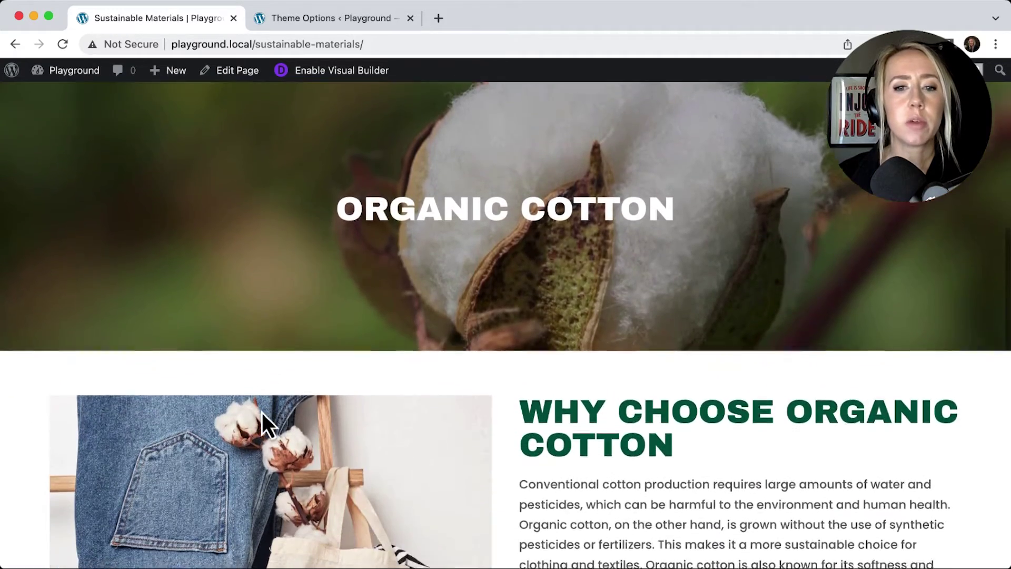
{"action": "scroll", "coordinate": [261, 412], "scroll_direction": "down", "scroll_amount": 5}
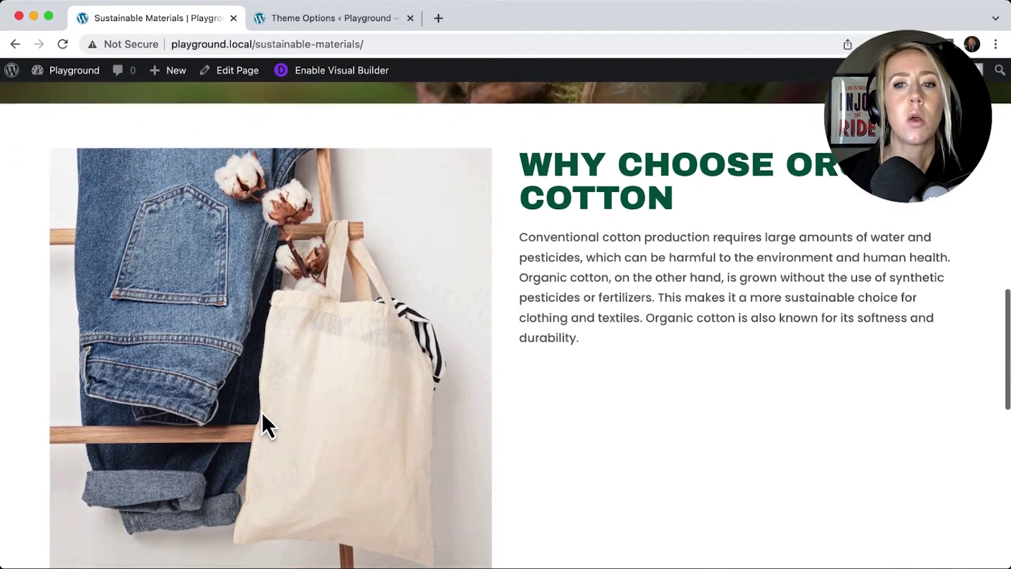
{"action": "scroll", "coordinate": [537, 518], "scroll_direction": "down", "scroll_amount": 2}
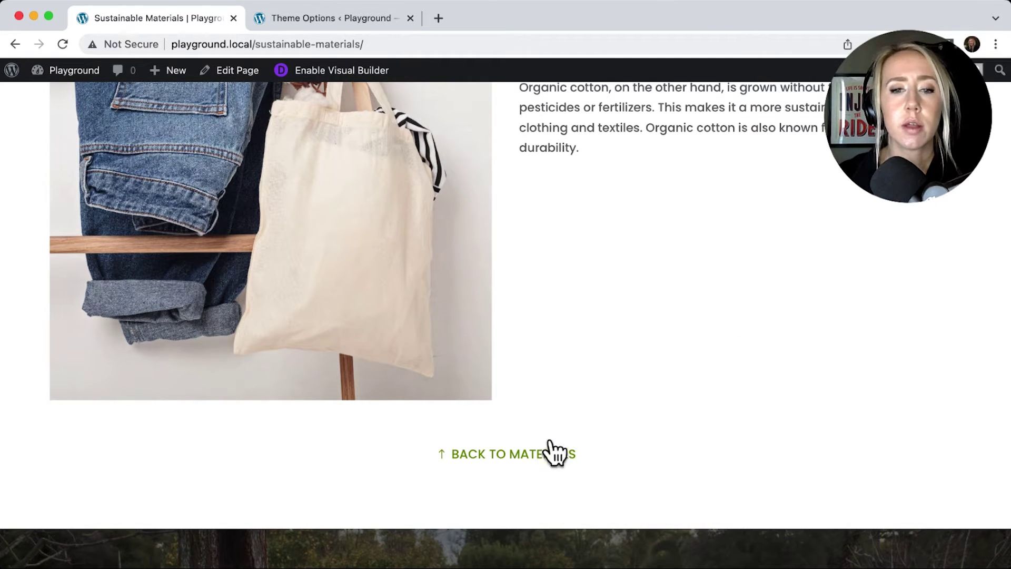
{"action": "left_click", "coordinate": [523, 459]}
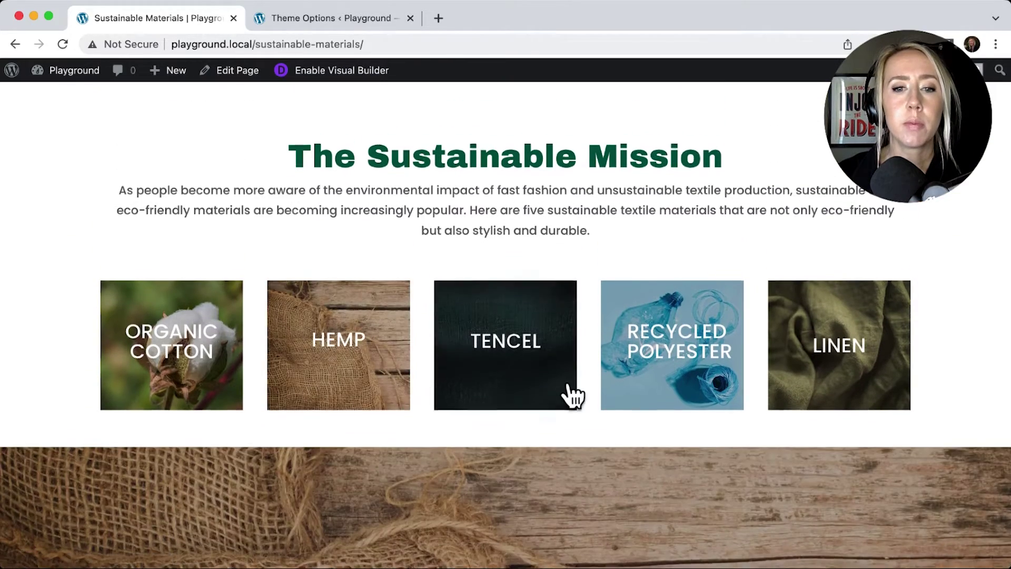
Show the Hemp, Tencel and Recycled Polyester sections in turn, then open the Linen section.
{"action": "left_click", "coordinate": [564, 397]}
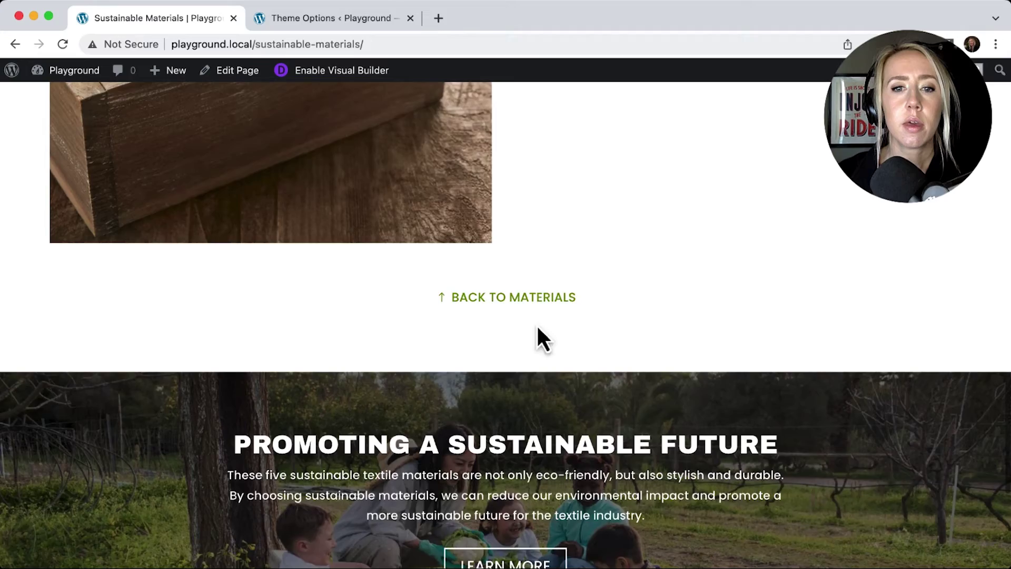
{"action": "left_click", "coordinate": [543, 298]}
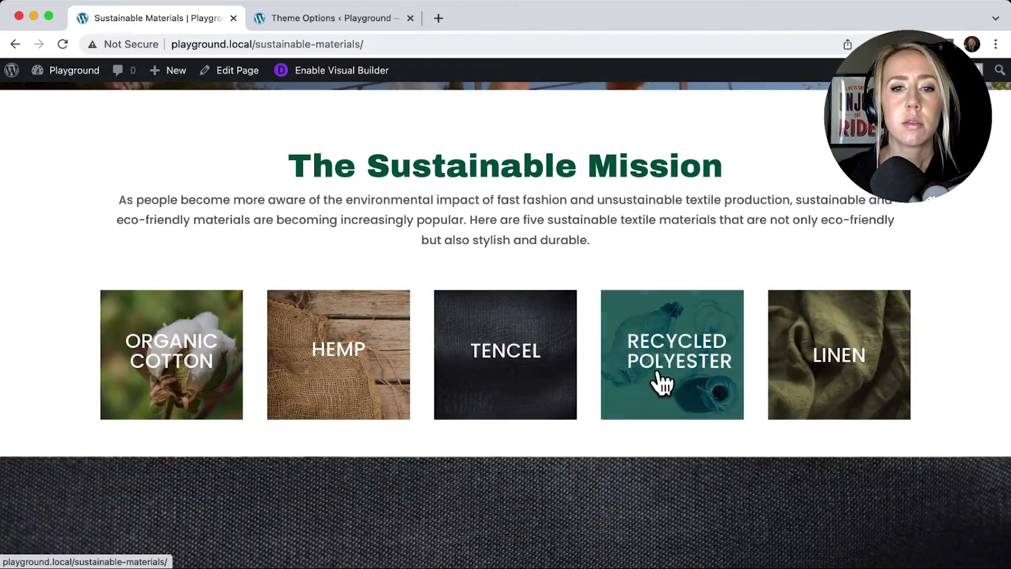
{"action": "left_click", "coordinate": [662, 382]}
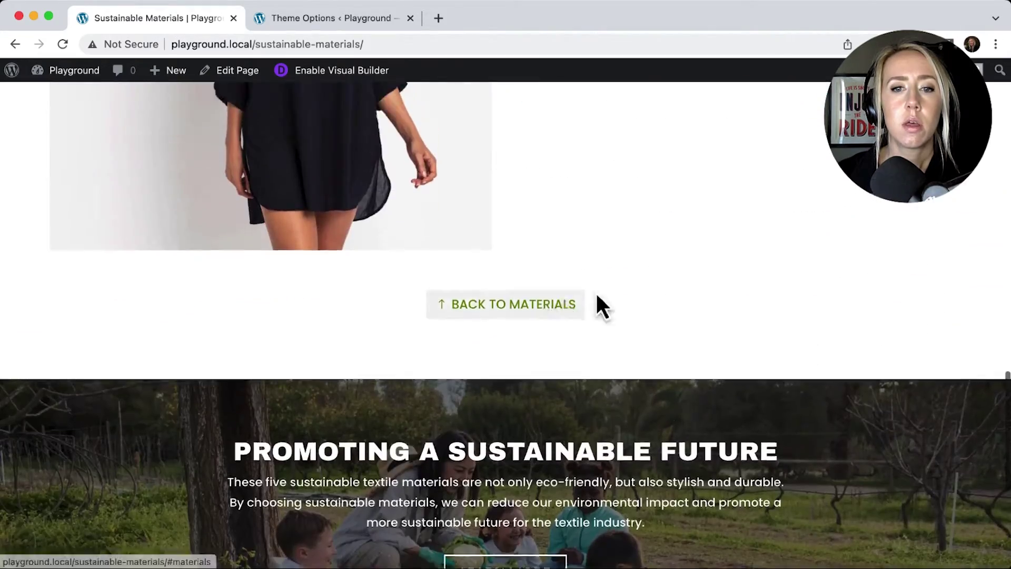
{"action": "left_click", "coordinate": [598, 296]}
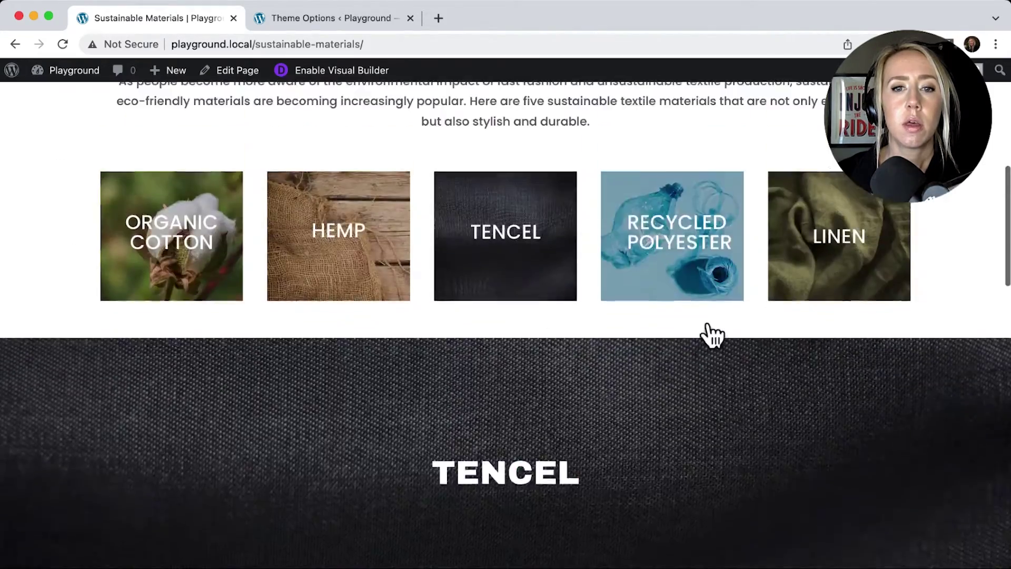
{"action": "left_click", "coordinate": [666, 343]}
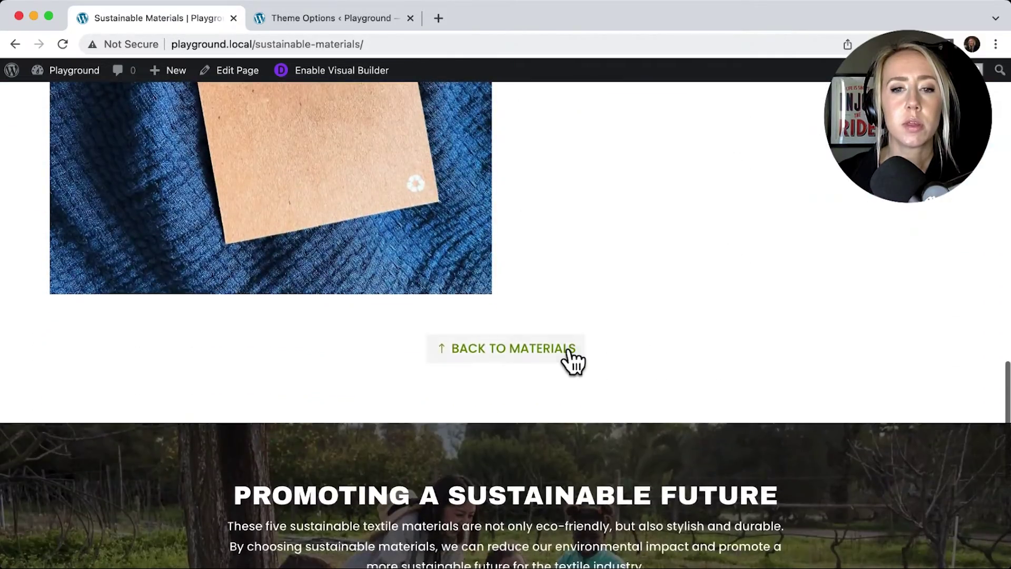
{"action": "left_click", "coordinate": [566, 350]}
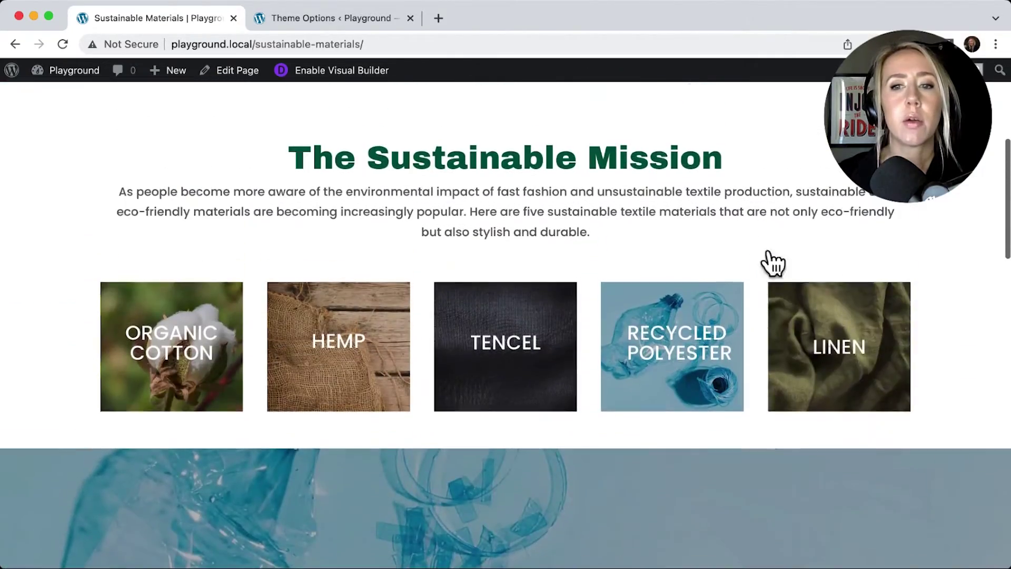
{"action": "left_click", "coordinate": [861, 335]}
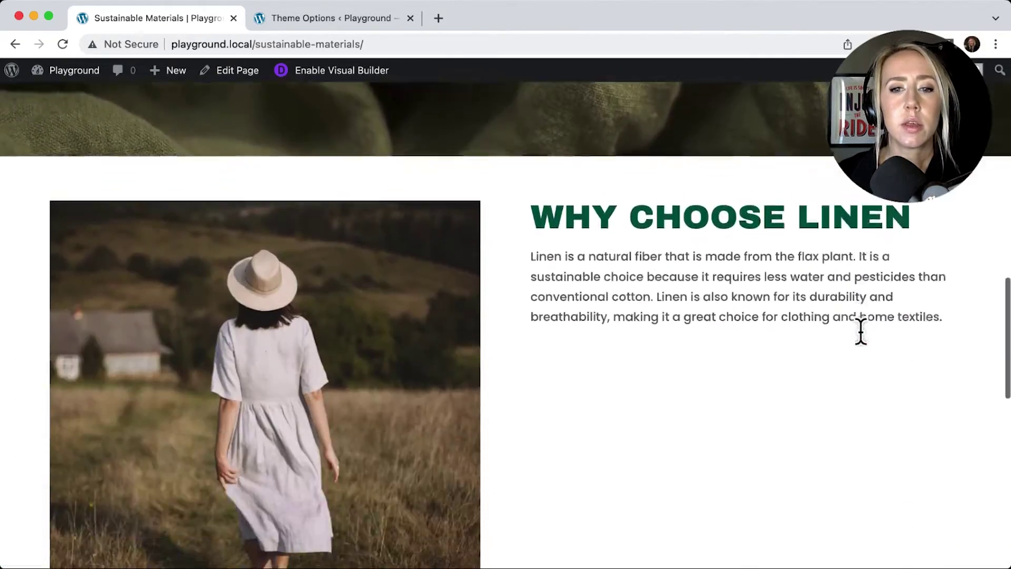
{"action": "scroll", "coordinate": [860, 333], "scroll_direction": "up", "scroll_amount": 6}
{"action": "scroll", "coordinate": [861, 332], "scroll_direction": "up", "scroll_amount": 8}
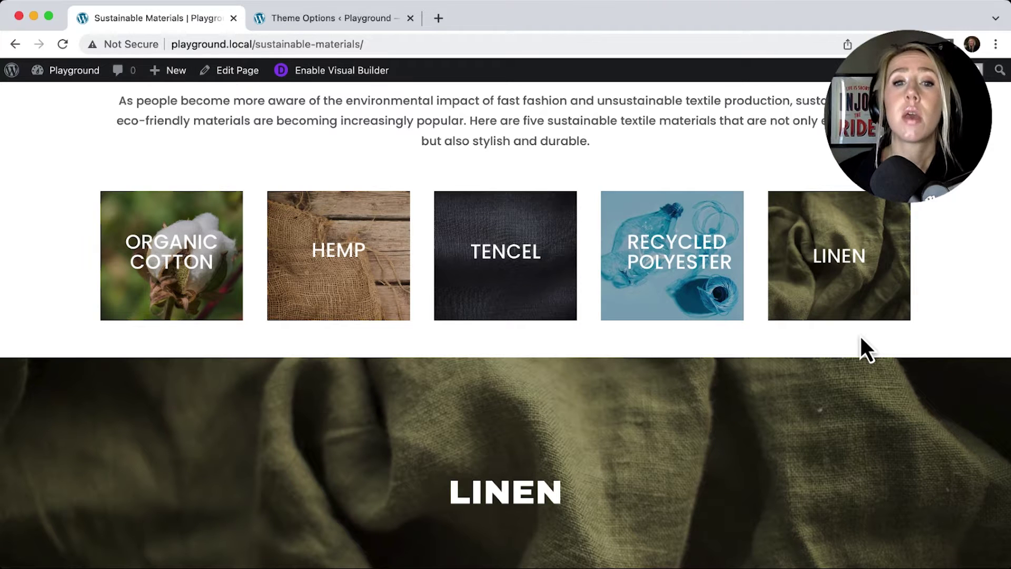
{"action": "scroll", "coordinate": [860, 338], "scroll_direction": "down", "scroll_amount": 3}
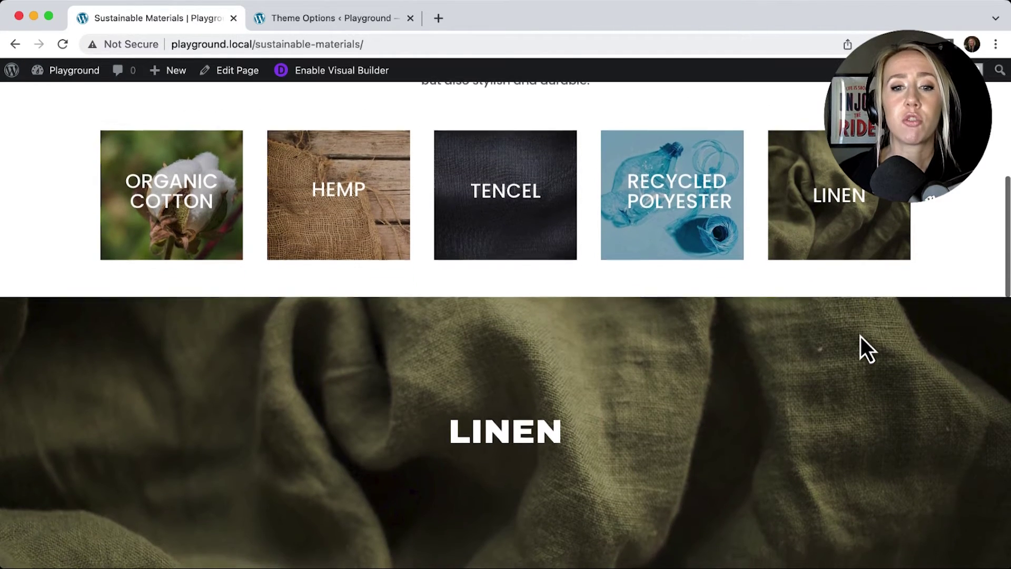
{"action": "scroll", "coordinate": [860, 337], "scroll_direction": "down", "scroll_amount": 3}
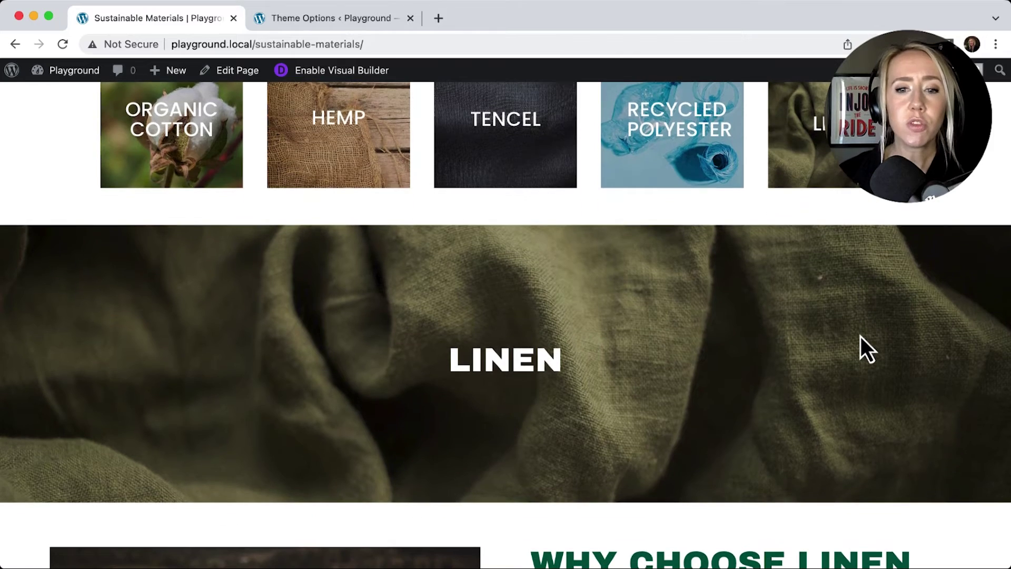
{"action": "scroll", "coordinate": [815, 316], "scroll_direction": "down", "scroll_amount": 10}
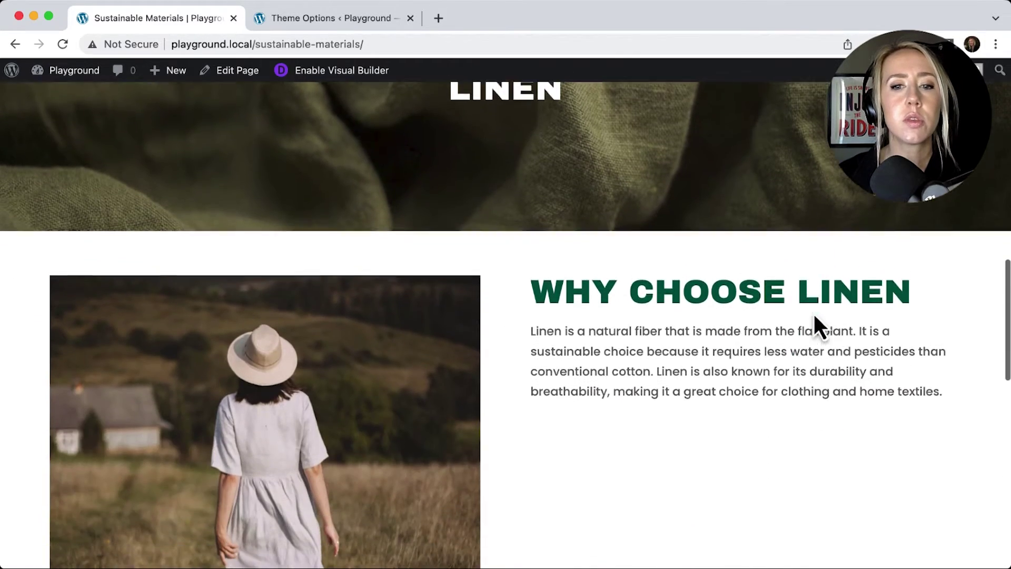
{"action": "scroll", "coordinate": [814, 316], "scroll_direction": "up", "scroll_amount": 12}
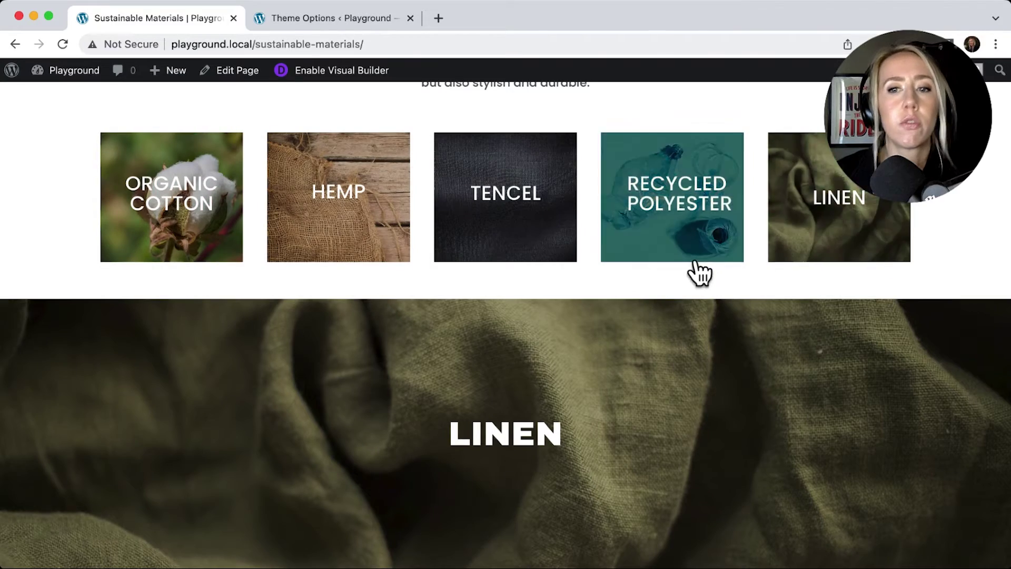
{"action": "scroll", "coordinate": [699, 272], "scroll_direction": "down", "scroll_amount": 6}
{"action": "scroll", "coordinate": [696, 271], "scroll_direction": "down", "scroll_amount": 18}
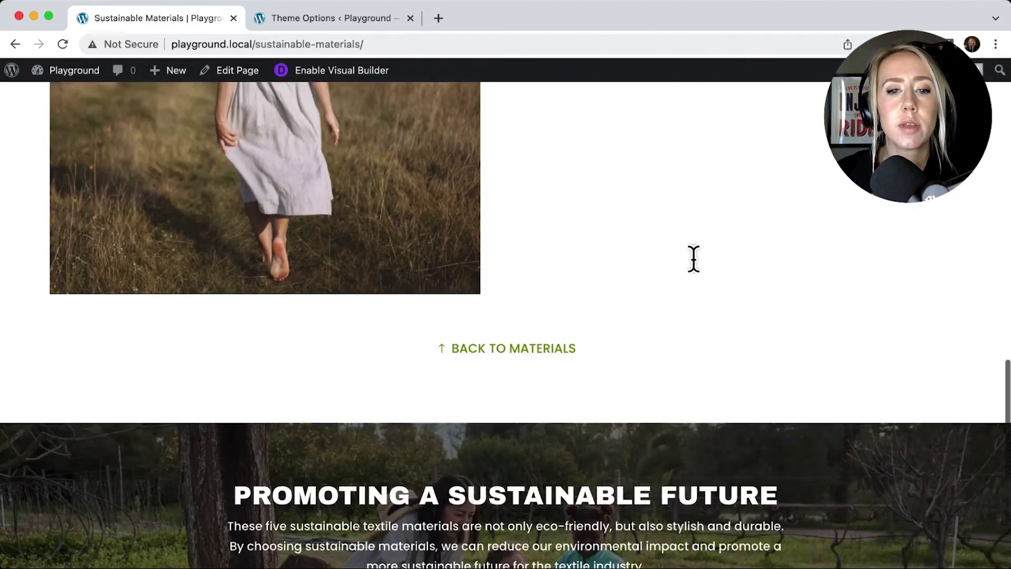
{"action": "scroll", "coordinate": [695, 264], "scroll_direction": "down", "scroll_amount": 4}
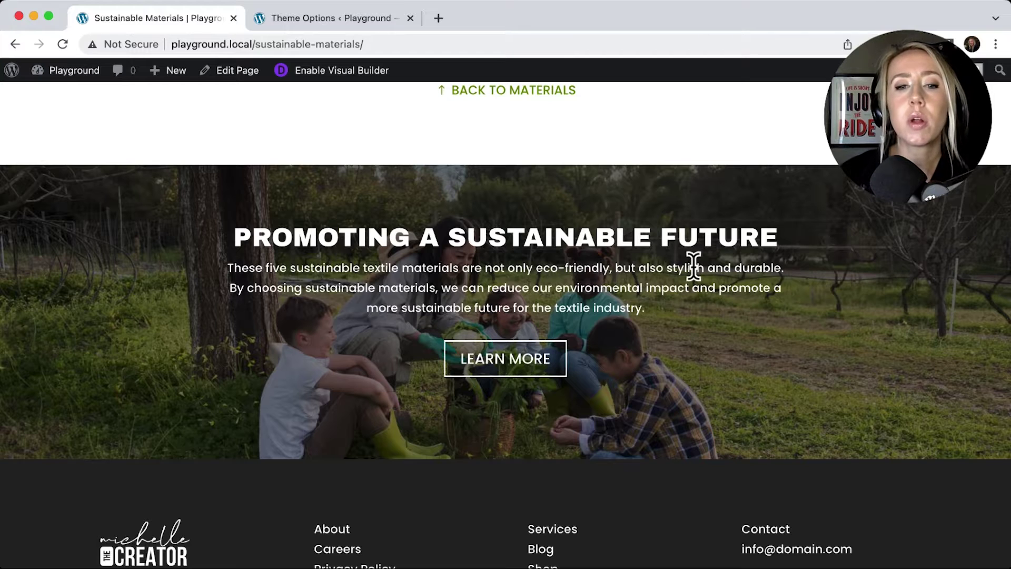
Reveal the hidden Protecting the Environment section and scroll through it.
{"action": "left_click", "coordinate": [529, 366]}
{"action": "scroll", "coordinate": [547, 379], "scroll_direction": "down", "scroll_amount": 5}
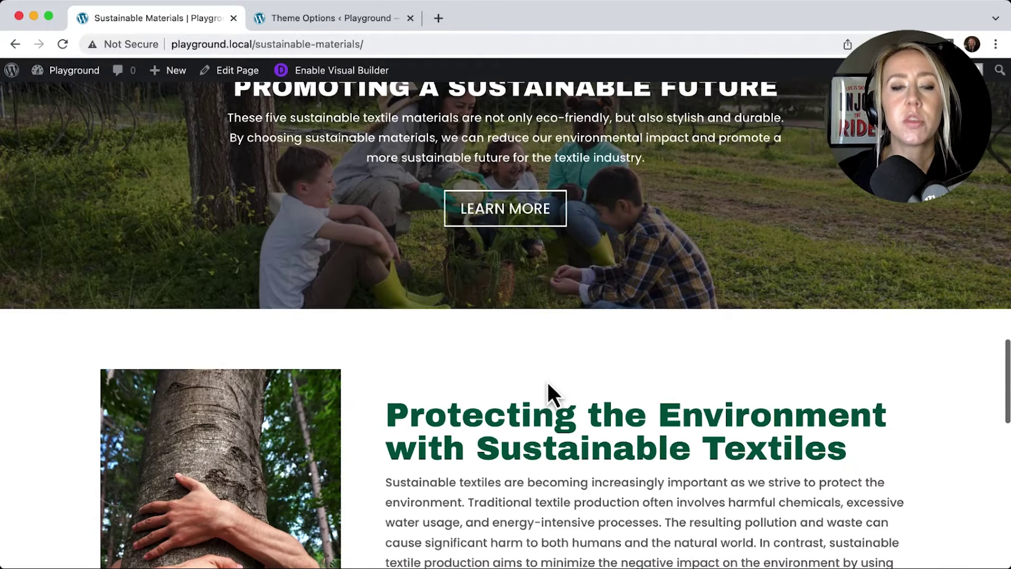
{"action": "scroll", "coordinate": [548, 379], "scroll_direction": "down", "scroll_amount": 10}
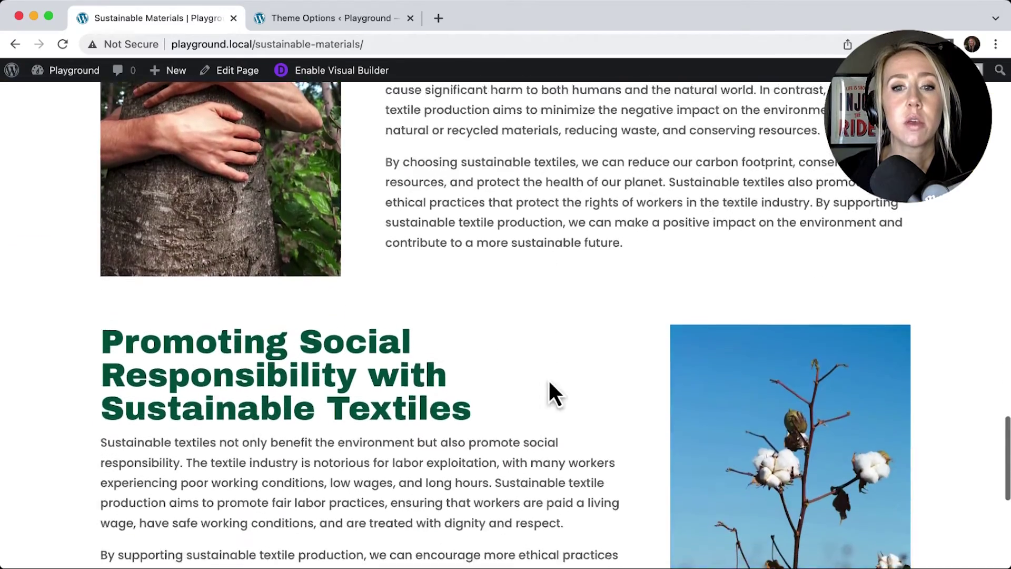
{"action": "scroll", "coordinate": [548, 378], "scroll_direction": "up", "scroll_amount": 14}
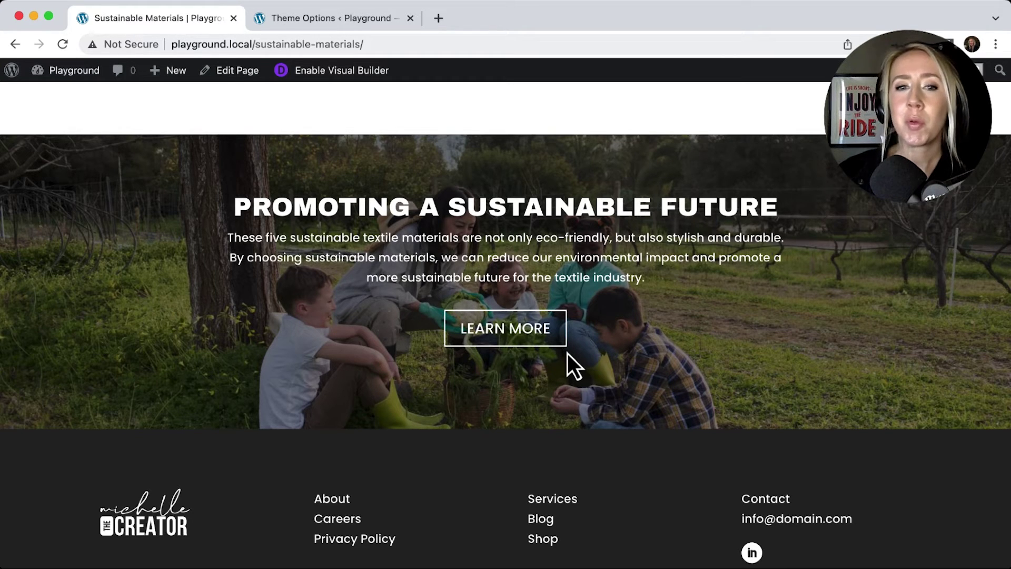
Go back up to the material tiles and jump to the Linen section.
{"action": "scroll", "coordinate": [567, 353], "scroll_direction": "up", "scroll_amount": 3}
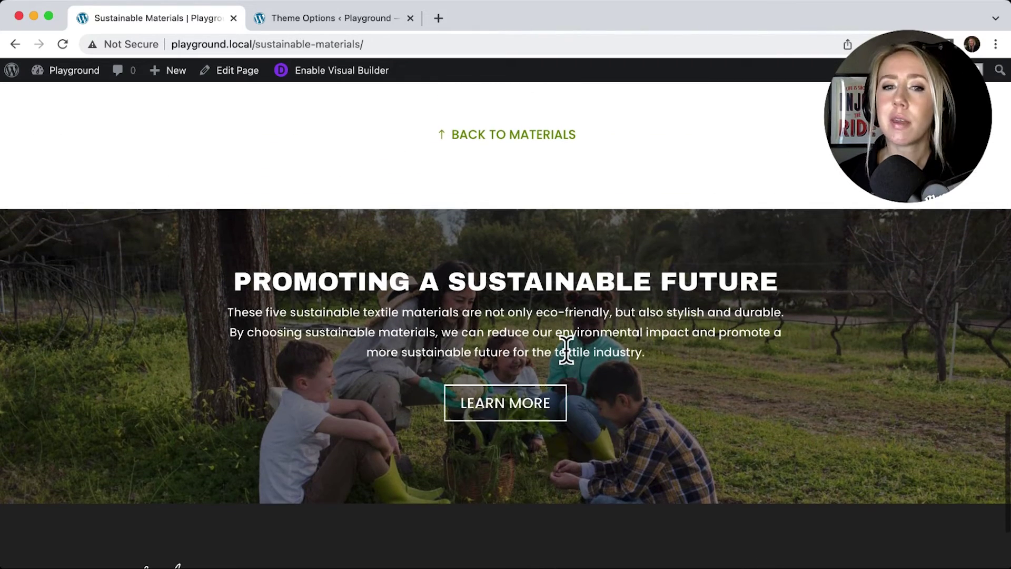
{"action": "scroll", "coordinate": [567, 351], "scroll_direction": "up", "scroll_amount": 15}
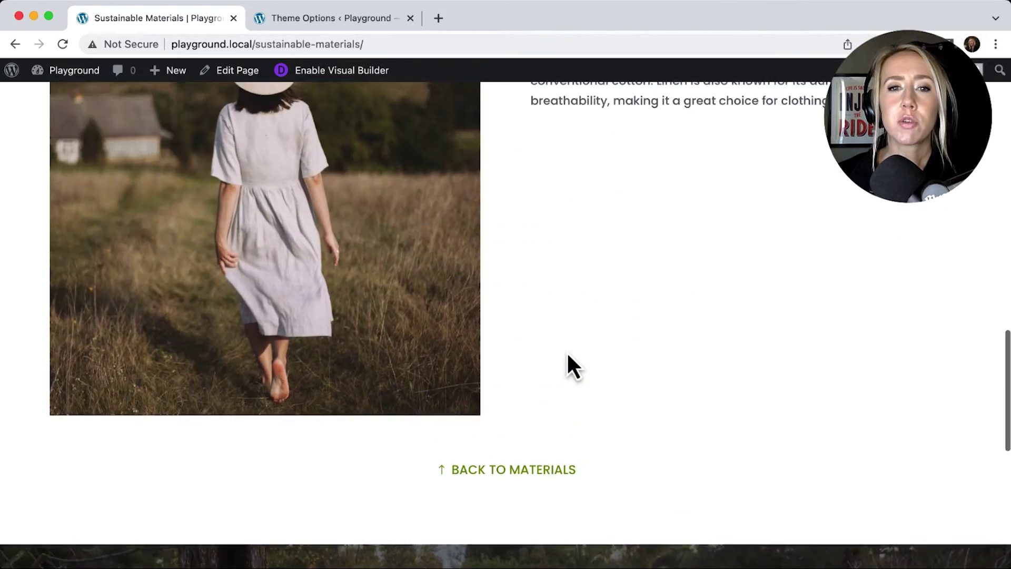
{"action": "scroll", "coordinate": [571, 363], "scroll_direction": "up", "scroll_amount": 1}
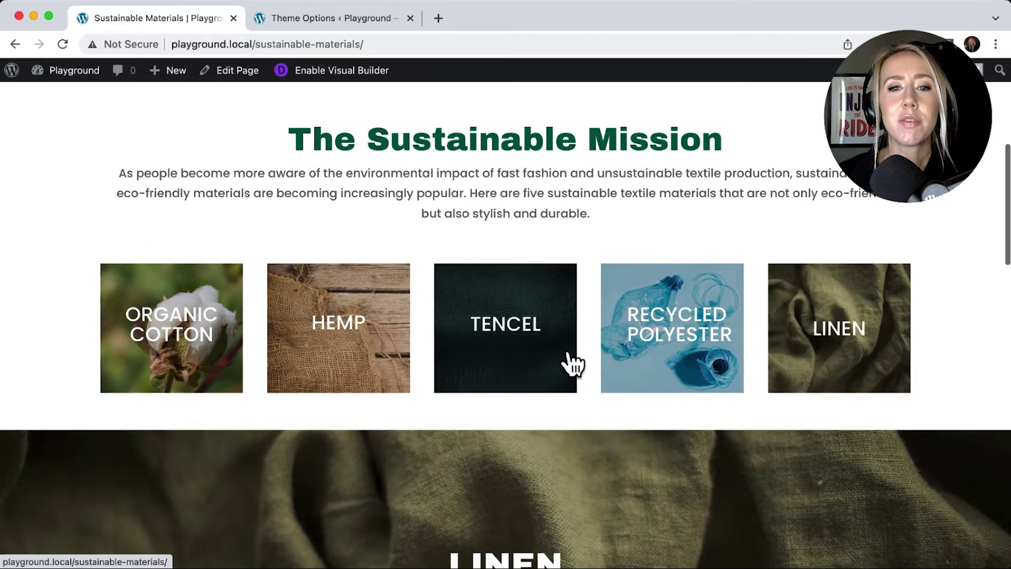
{"action": "left_click", "coordinate": [797, 359]}
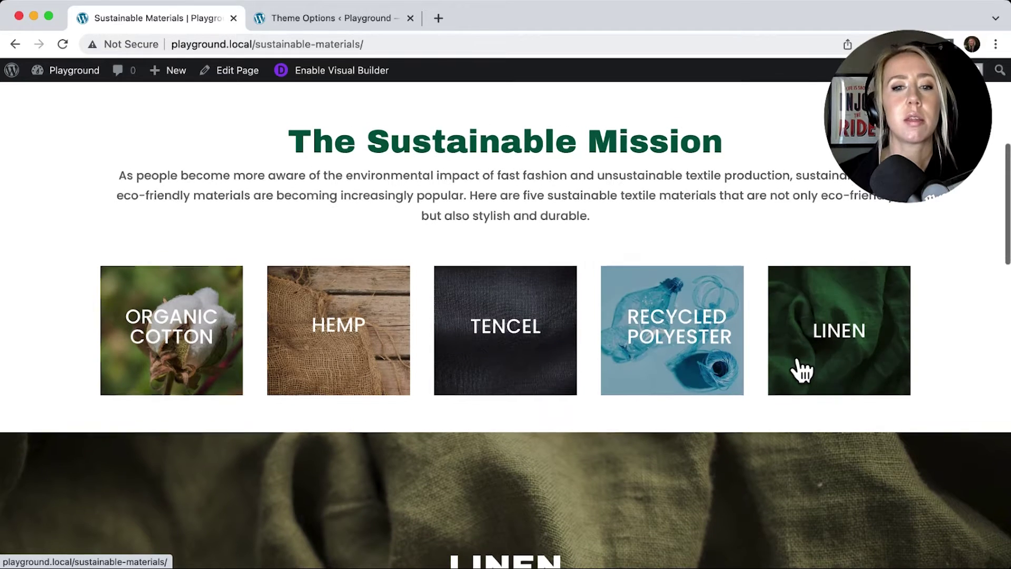
{"action": "scroll", "coordinate": [796, 359], "scroll_direction": "up", "scroll_amount": 3}
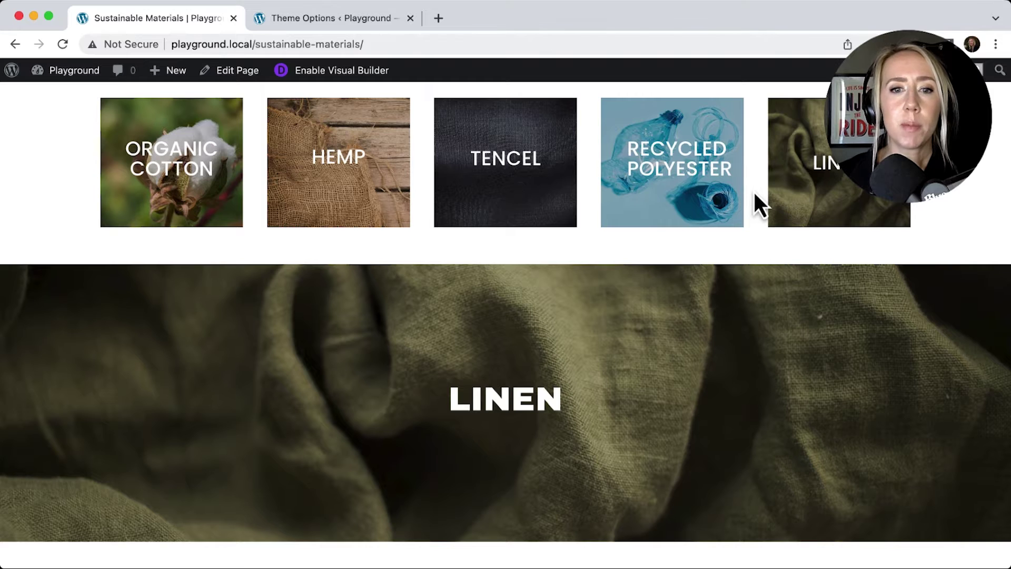
{"action": "scroll", "coordinate": [755, 193], "scroll_direction": "up", "scroll_amount": 5}
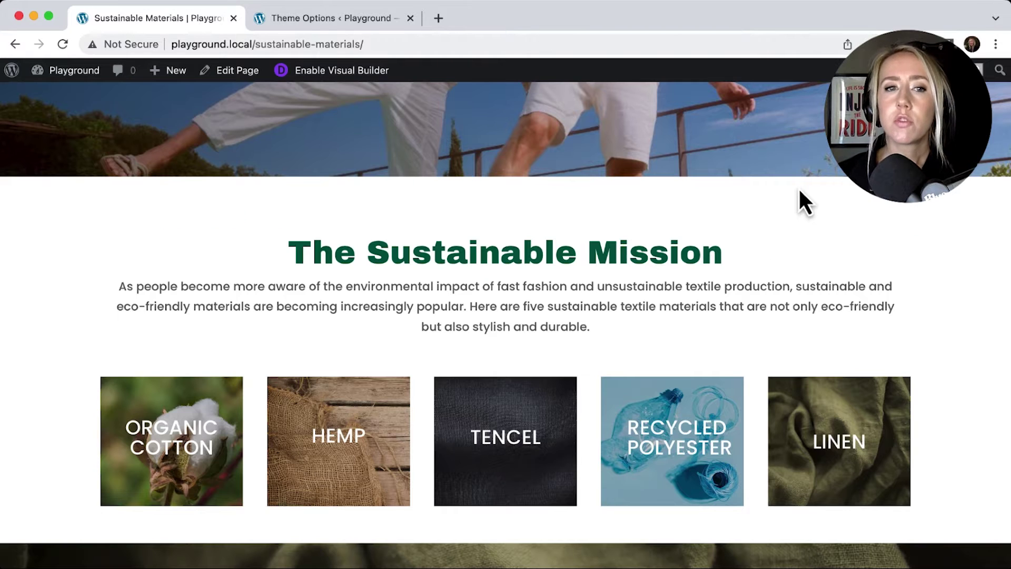
Enter the Visual Builder and open the Organic Cotton button's settings, reviewing its link and text.
{"action": "left_click", "coordinate": [334, 72]}
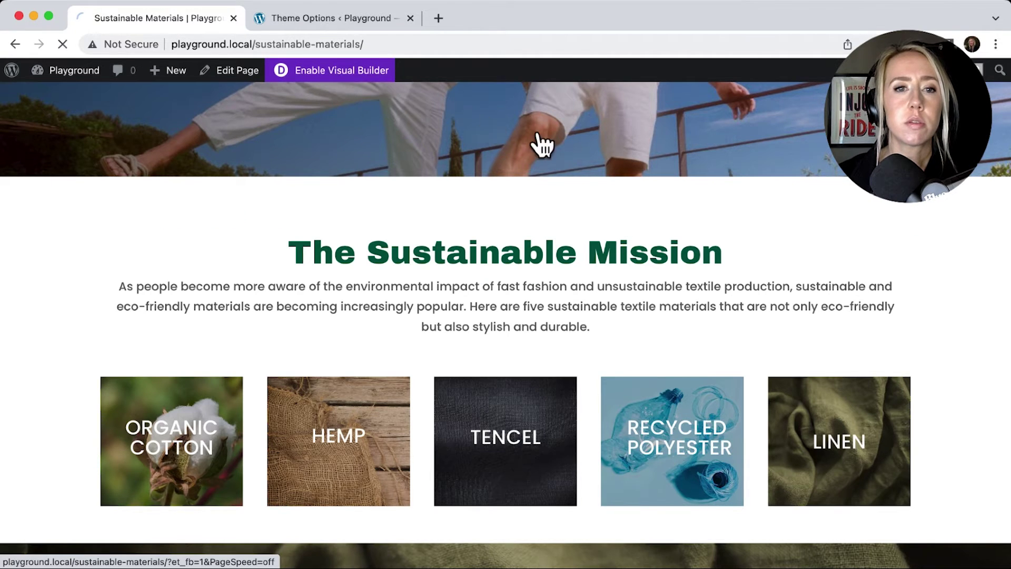
{"action": "scroll", "coordinate": [586, 149], "scroll_direction": "down", "scroll_amount": 3}
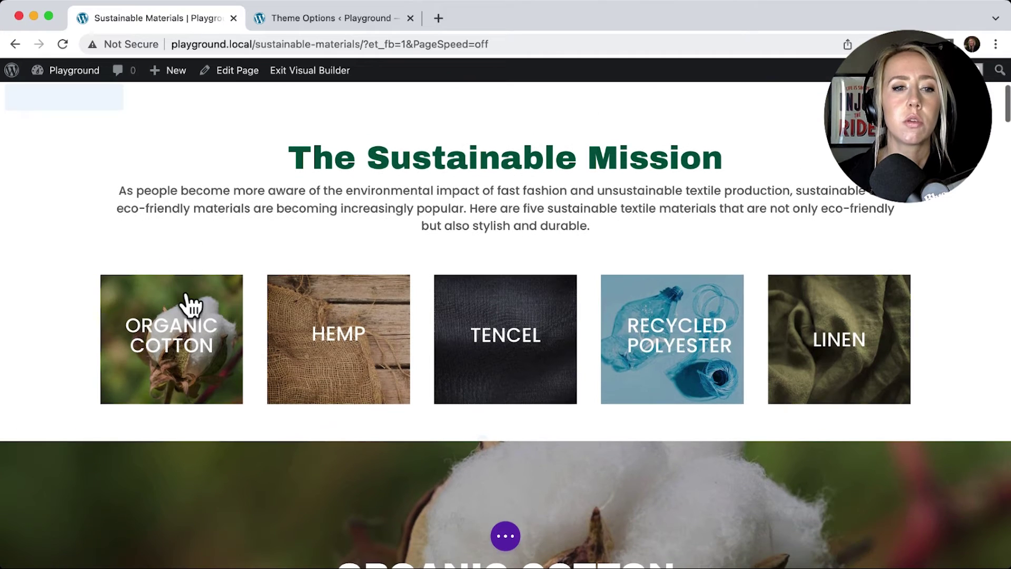
{"action": "mouse_move", "coordinate": [189, 330]}
{"action": "left_click", "coordinate": [146, 313]}
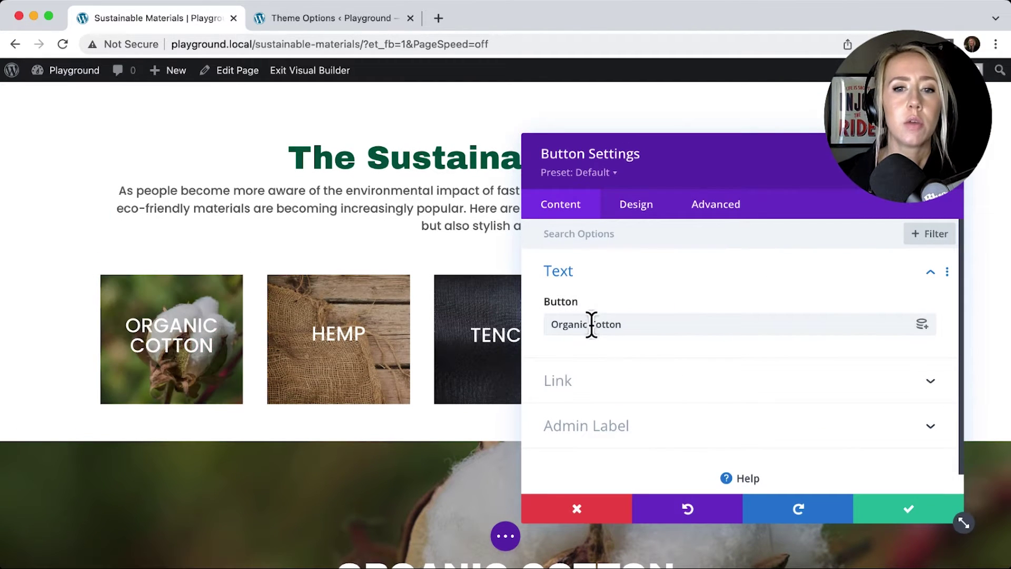
{"action": "left_click", "coordinate": [609, 382]}
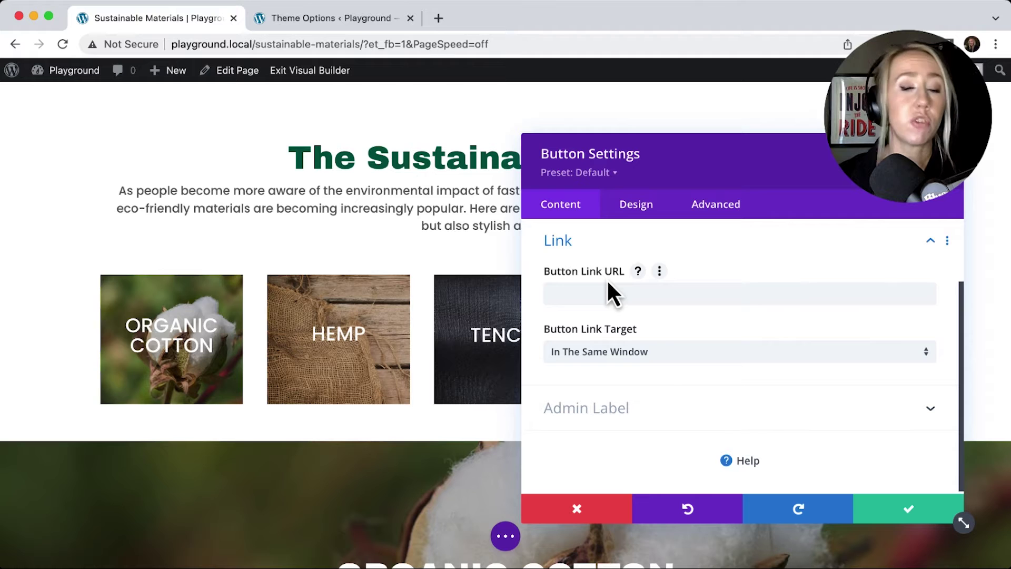
{"action": "scroll", "coordinate": [642, 337], "scroll_direction": "up", "scroll_amount": 3}
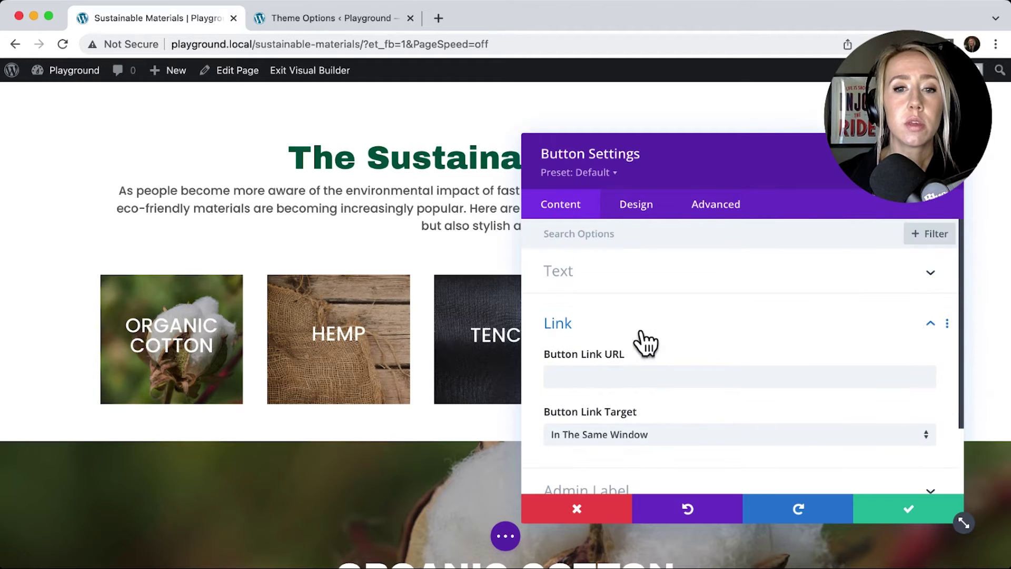
{"action": "left_click", "coordinate": [600, 286]}
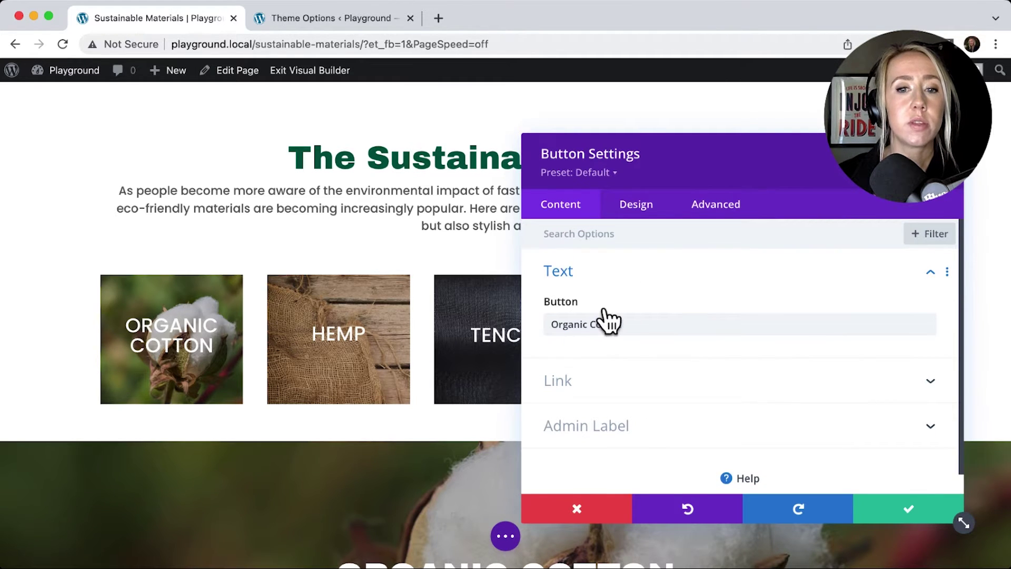
Show the button's Design options with custom button styling expanded.
{"action": "left_click", "coordinate": [637, 211]}
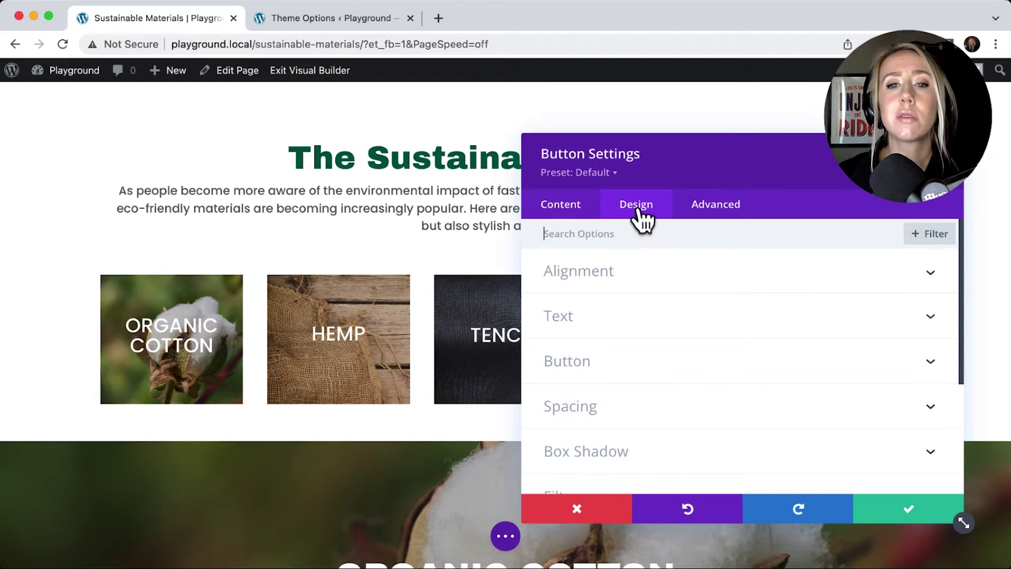
{"action": "scroll", "coordinate": [634, 330], "scroll_direction": "down", "scroll_amount": 1}
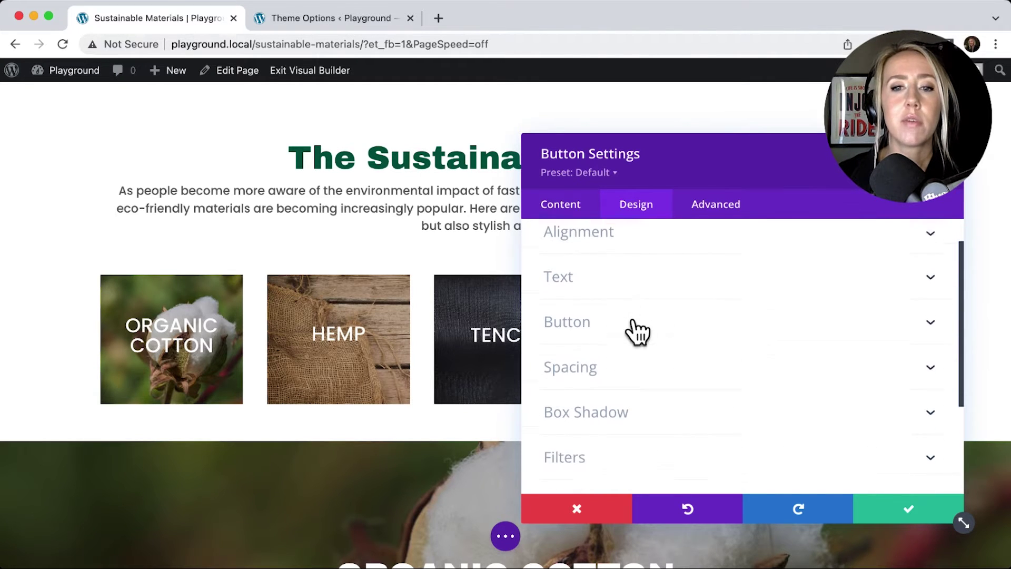
{"action": "left_click", "coordinate": [628, 317]}
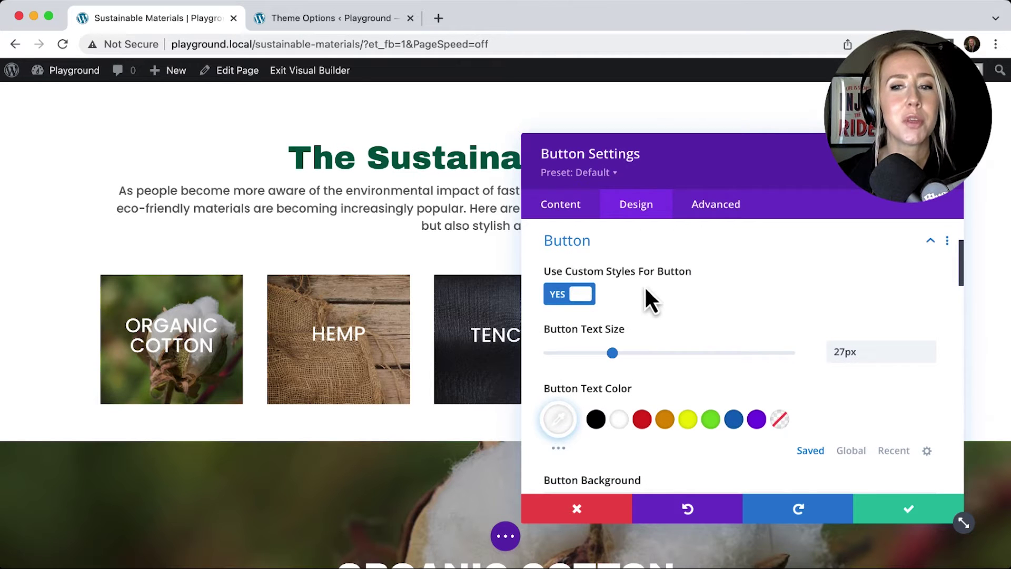
{"action": "scroll", "coordinate": [708, 334], "scroll_direction": "down", "scroll_amount": 1}
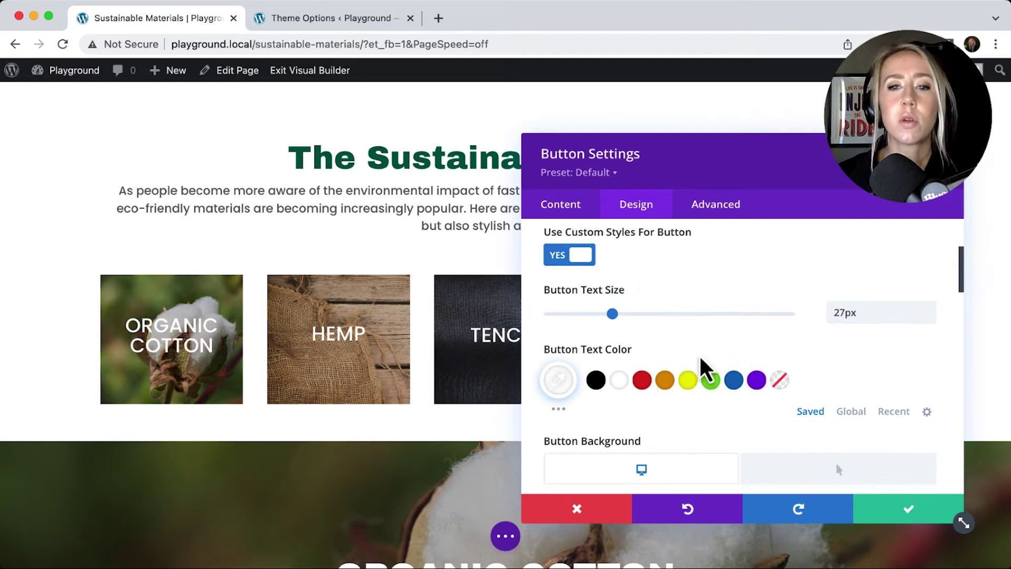
{"action": "scroll", "coordinate": [649, 400], "scroll_direction": "down", "scroll_amount": 1}
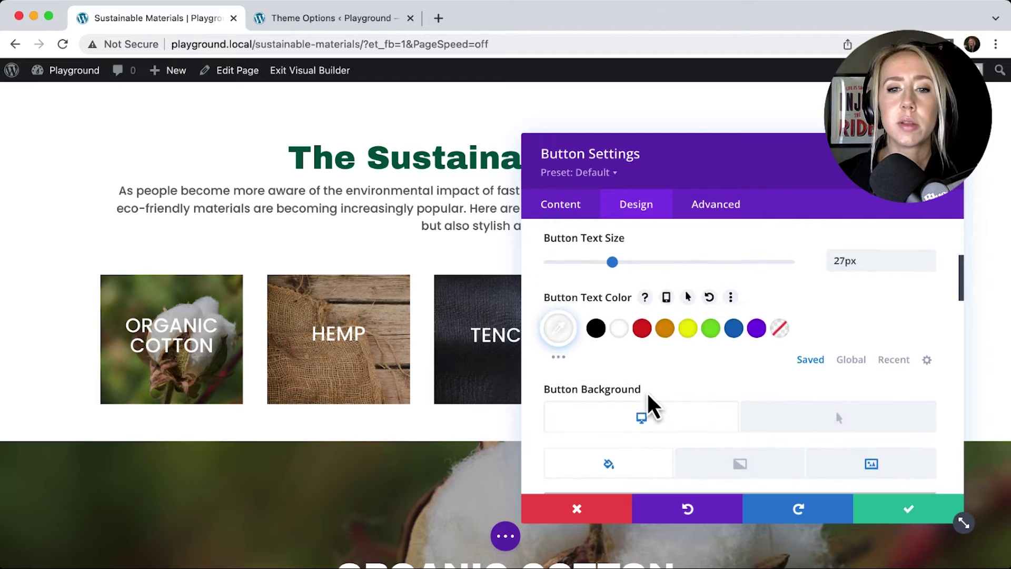
{"action": "scroll", "coordinate": [650, 403], "scroll_direction": "down", "scroll_amount": 3}
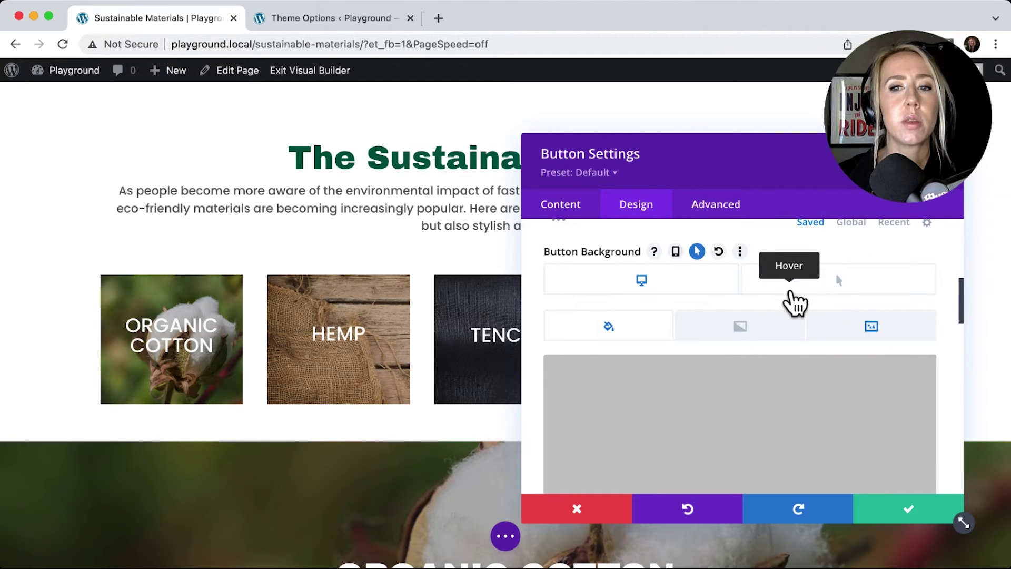
Review the button's background image, green-tinted hover background and background colour.
{"action": "left_click", "coordinate": [850, 343]}
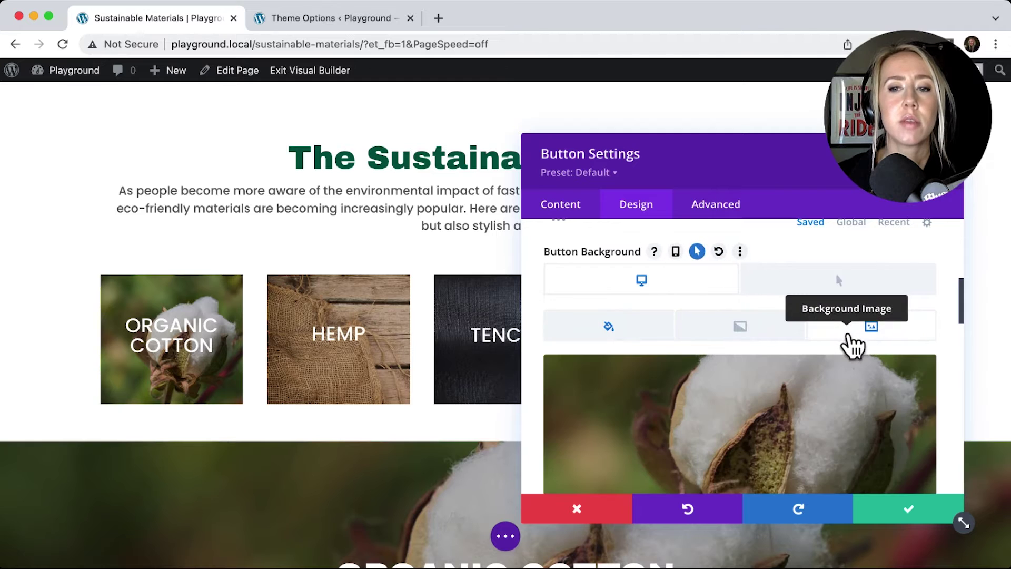
{"action": "scroll", "coordinate": [742, 427], "scroll_direction": "up", "scroll_amount": 1}
{"action": "scroll", "coordinate": [747, 423], "scroll_direction": "up", "scroll_amount": 1}
{"action": "left_click", "coordinate": [813, 336]}
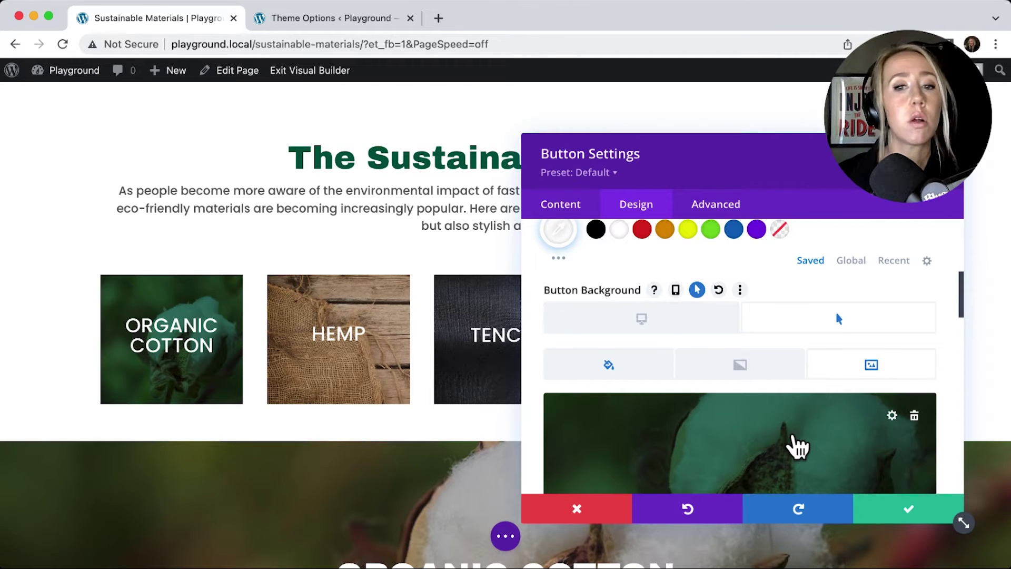
{"action": "left_click", "coordinate": [686, 322]}
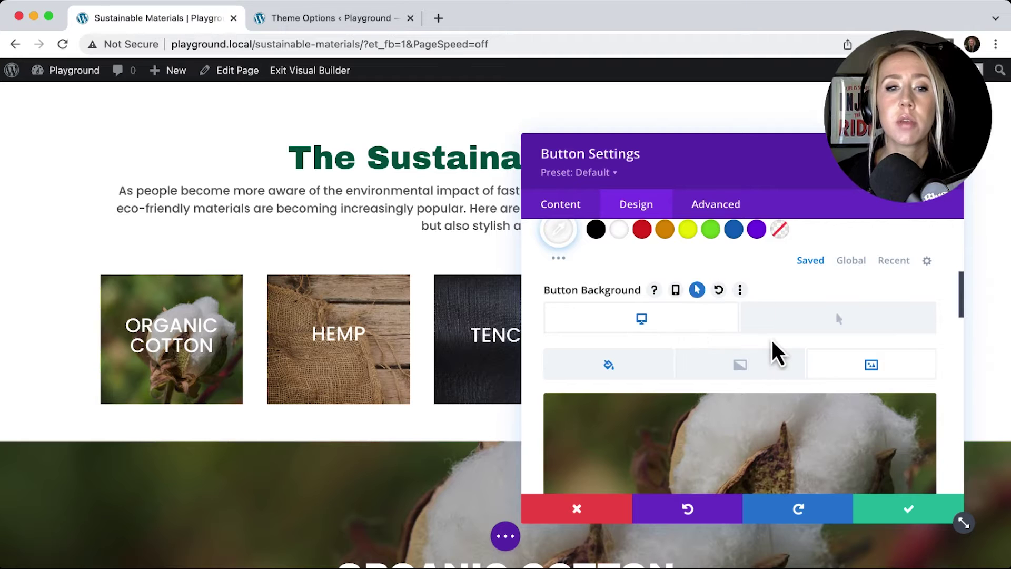
{"action": "scroll", "coordinate": [771, 340], "scroll_direction": "down", "scroll_amount": 3}
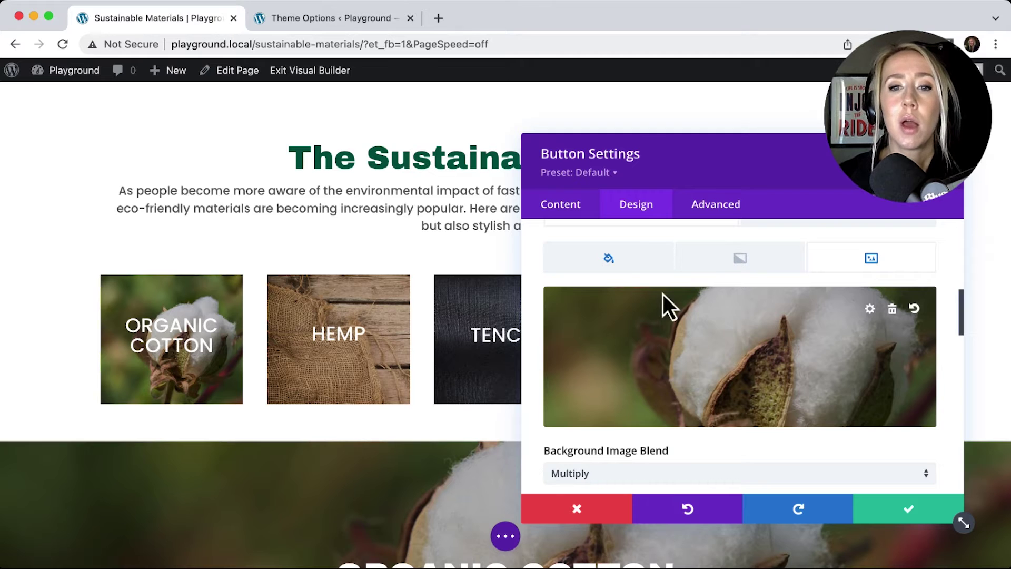
{"action": "left_click", "coordinate": [613, 269]}
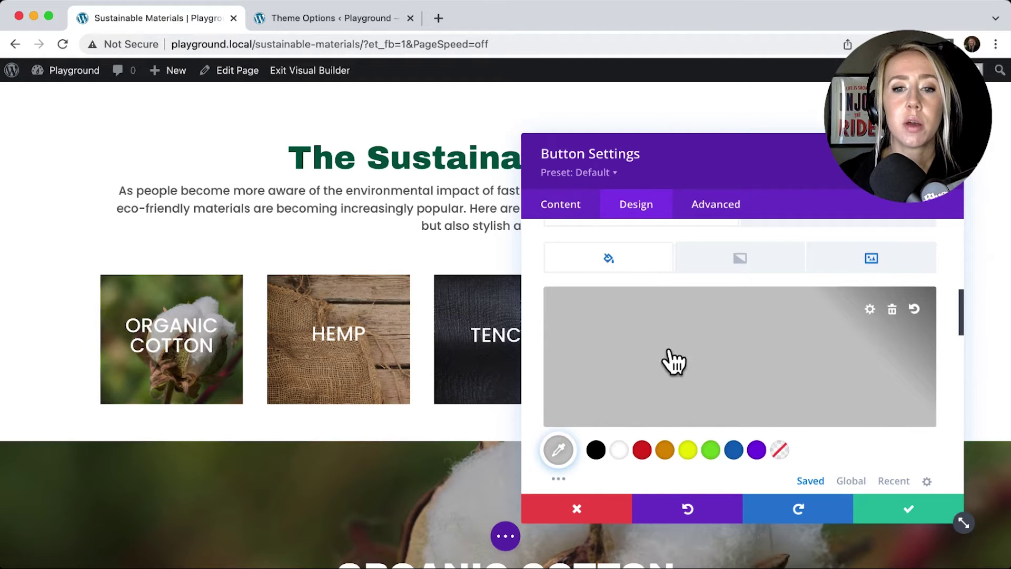
{"action": "scroll", "coordinate": [703, 379], "scroll_direction": "down", "scroll_amount": 3}
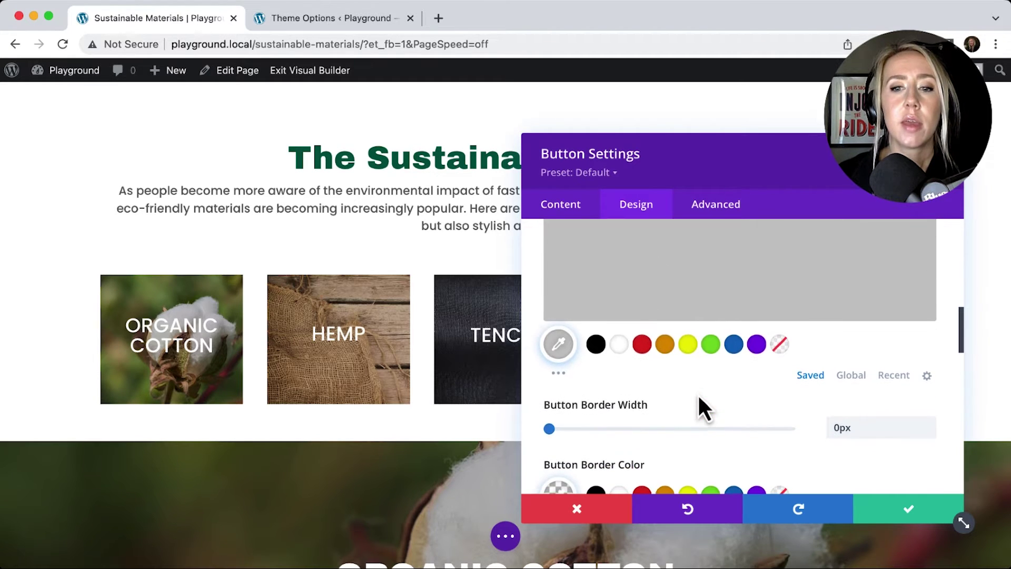
{"action": "scroll", "coordinate": [708, 400], "scroll_direction": "up", "scroll_amount": 3}
{"action": "left_click", "coordinate": [813, 292]}
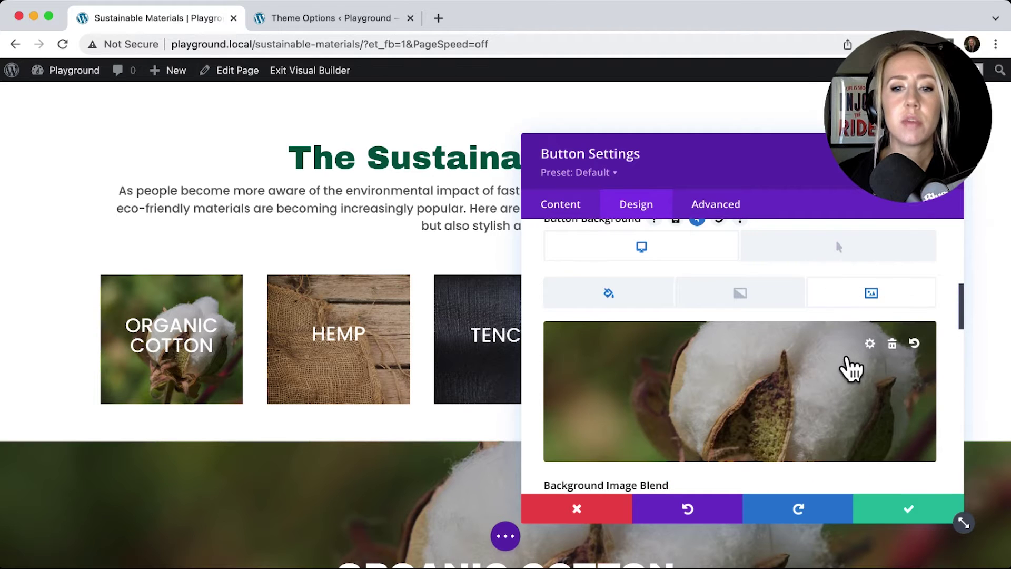
Go through Border and Spacing, expand margin and padding, then view Advanced options.
{"action": "scroll", "coordinate": [842, 368], "scroll_direction": "down", "scroll_amount": 4}
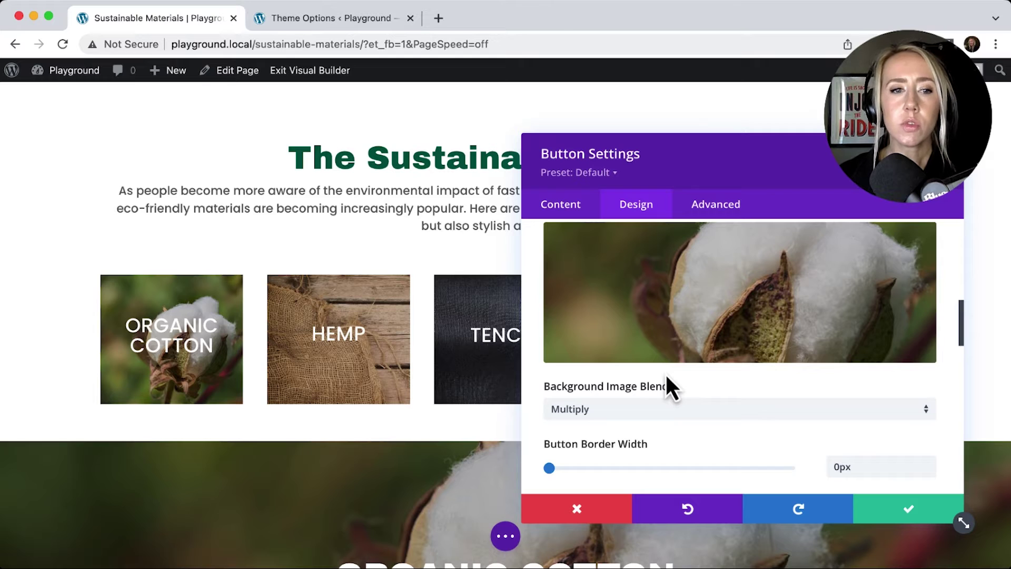
{"action": "scroll", "coordinate": [691, 361], "scroll_direction": "down", "scroll_amount": 2}
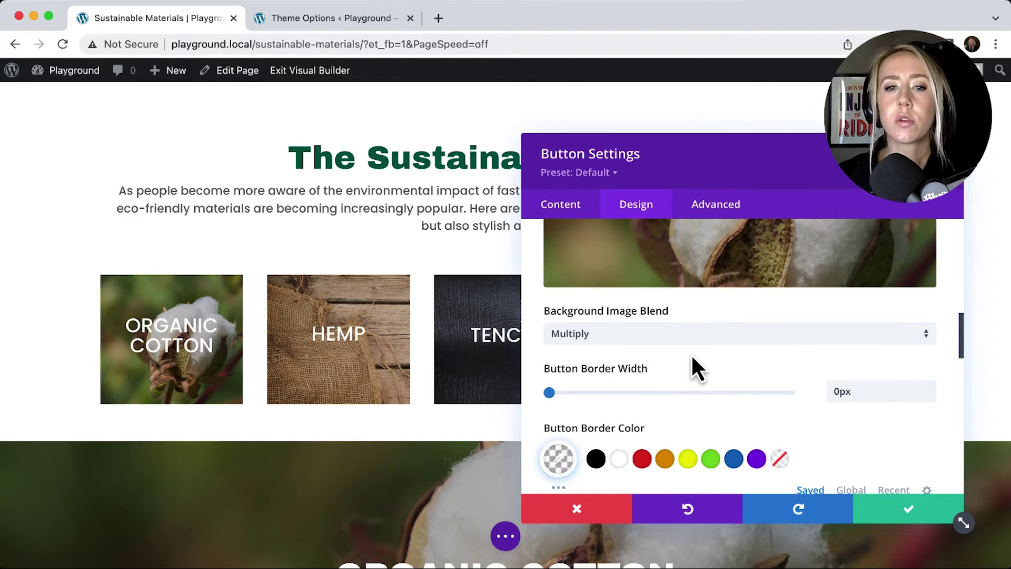
{"action": "scroll", "coordinate": [694, 363], "scroll_direction": "down", "scroll_amount": 3}
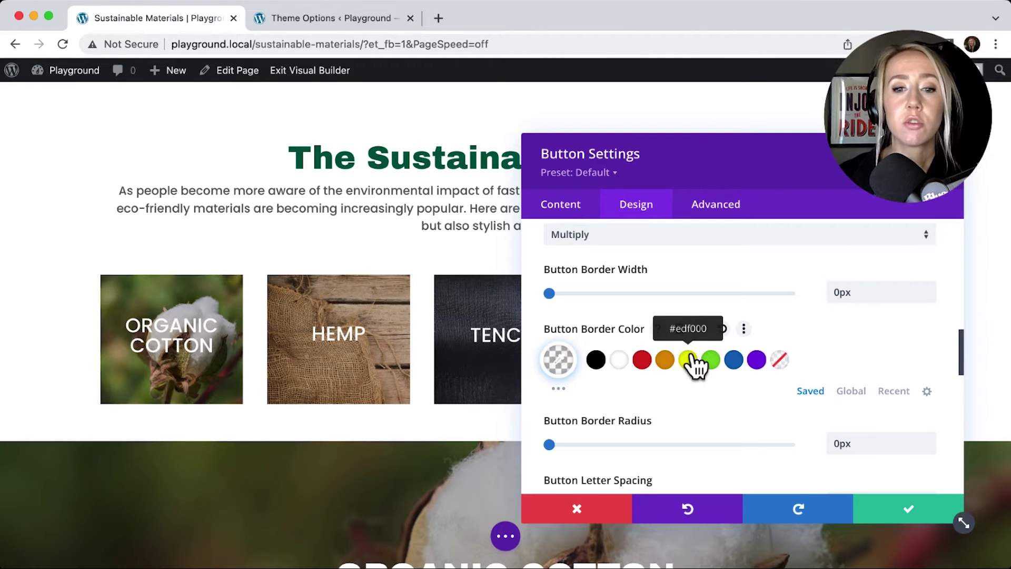
{"action": "scroll", "coordinate": [694, 362], "scroll_direction": "down", "scroll_amount": 15}
{"action": "scroll", "coordinate": [693, 367], "scroll_direction": "down", "scroll_amount": 2}
{"action": "scroll", "coordinate": [638, 295], "scroll_direction": "up", "scroll_amount": 2}
{"action": "left_click", "coordinate": [638, 294]}
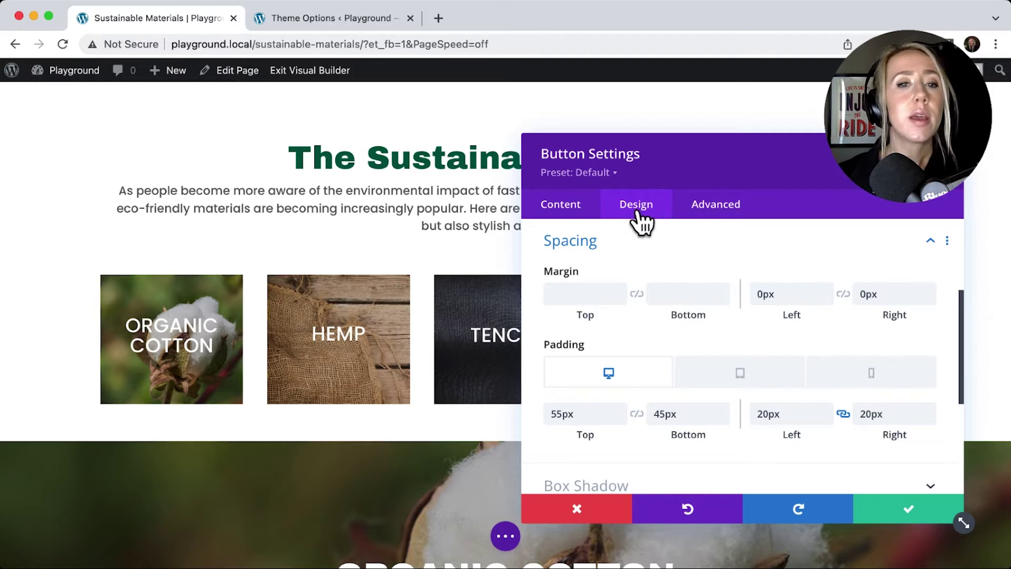
{"action": "left_click", "coordinate": [698, 209]}
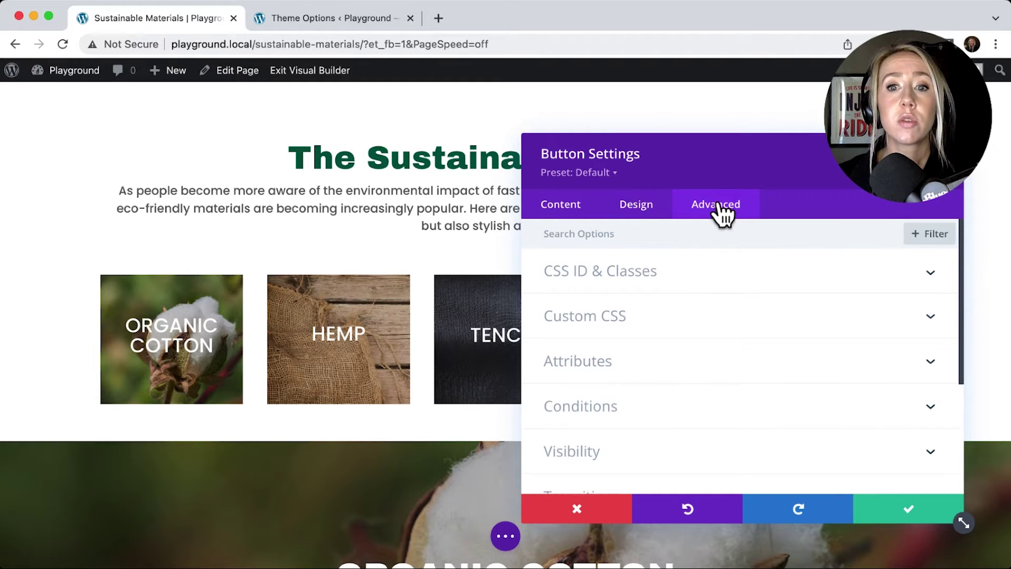
Check the button's classes mtc_button_1 and mtc_button_closed, save it, and open the section settings.
{"action": "left_click", "coordinate": [686, 281]}
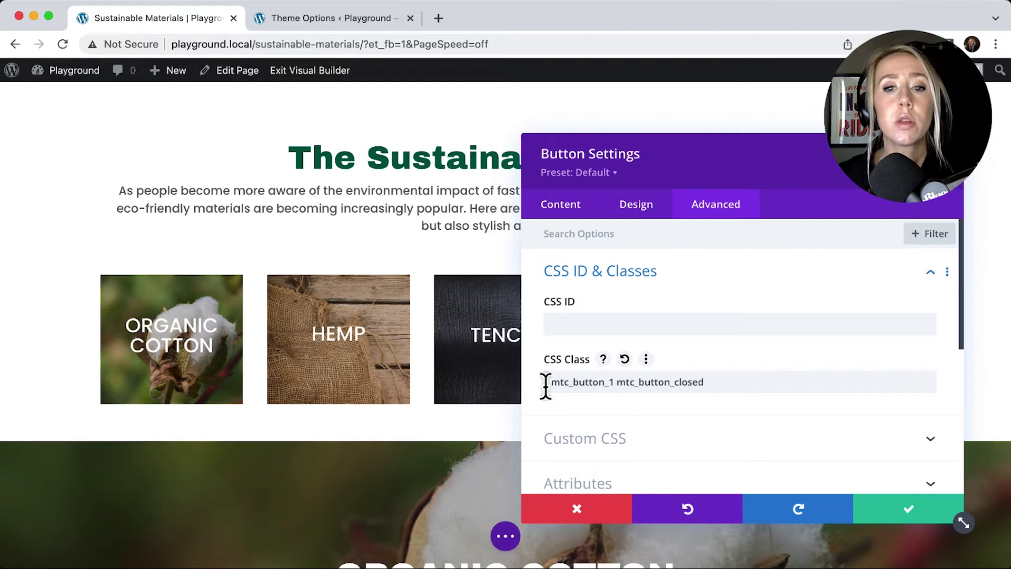
{"action": "left_click_drag", "start_coordinate": [692, 185], "coordinate": [719, 244]}
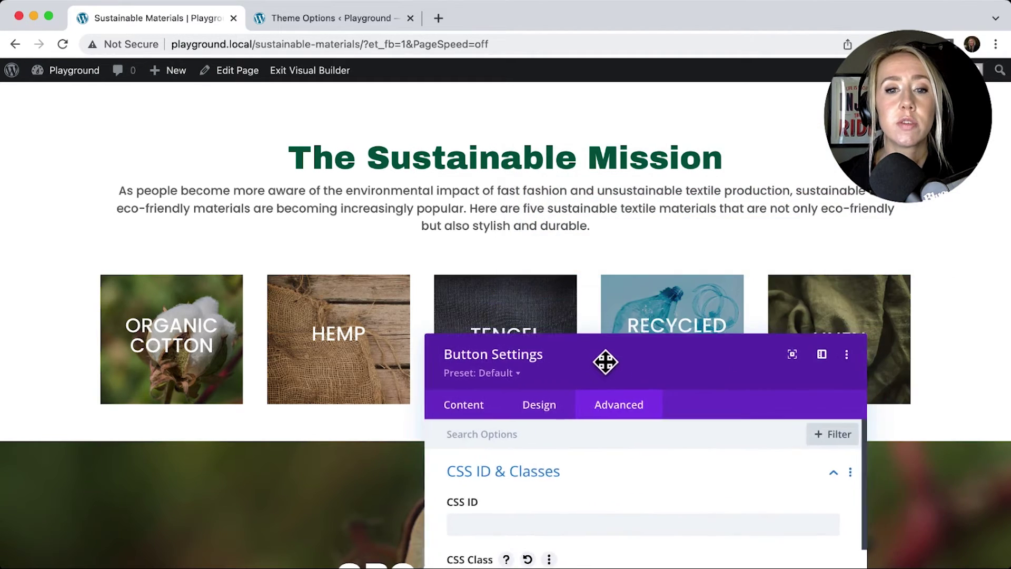
{"action": "left_click_drag", "start_coordinate": [606, 362], "coordinate": [261, 311]}
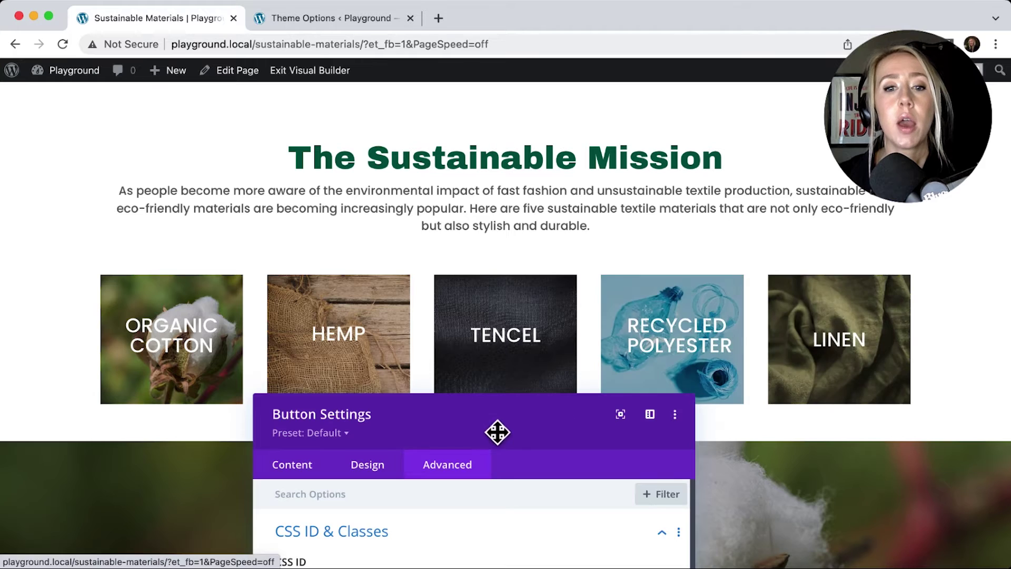
{"action": "left_click_drag", "start_coordinate": [497, 432], "coordinate": [747, 169]}
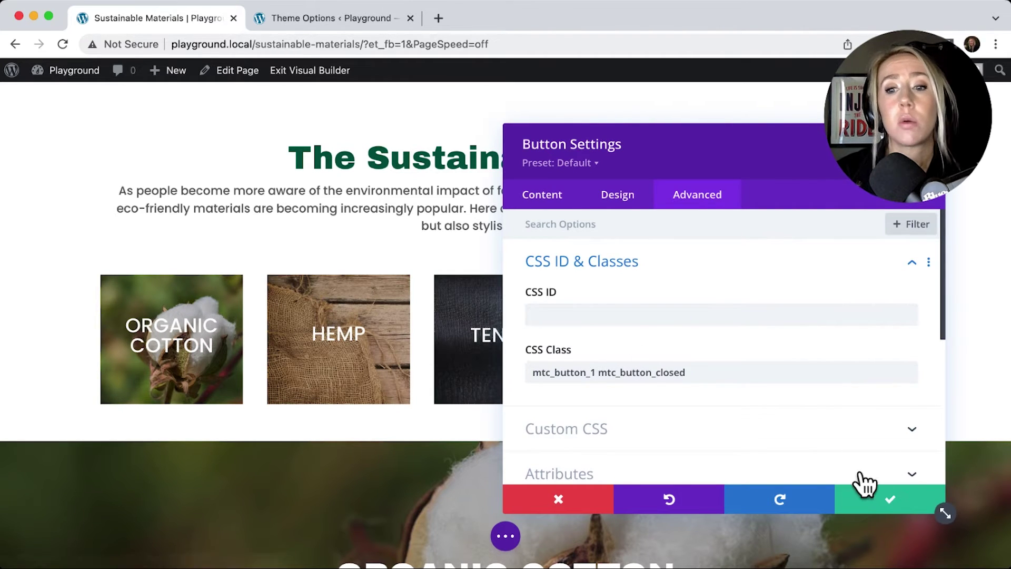
{"action": "left_click", "coordinate": [895, 500]}
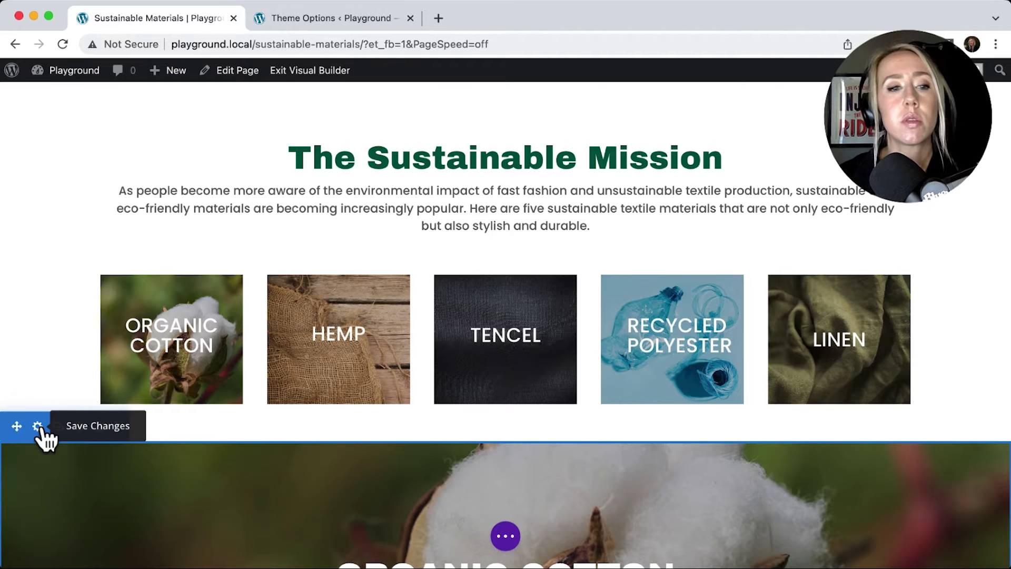
{"action": "left_click", "coordinate": [37, 426]}
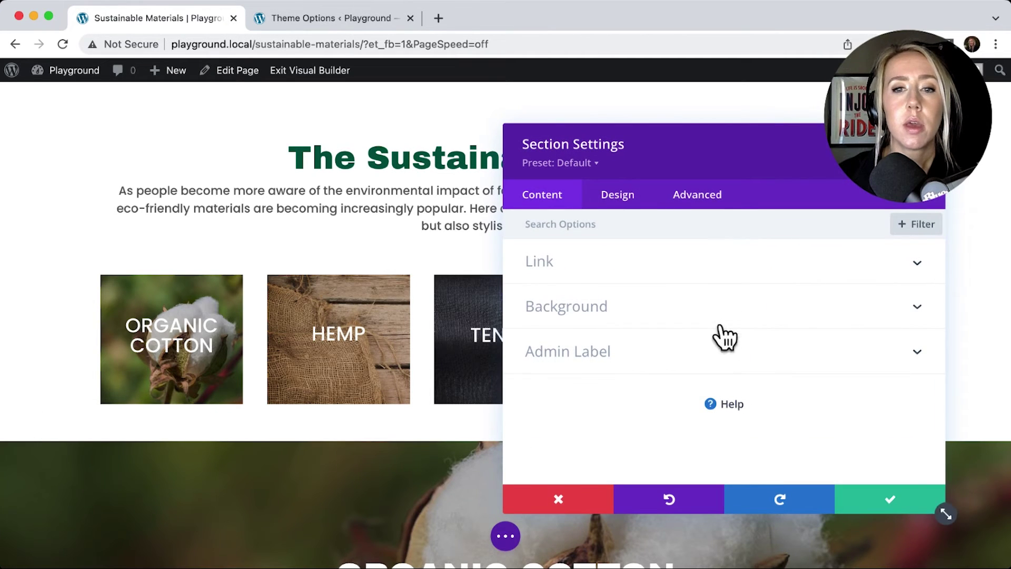
Confirm the section's CSS classes mtc_element and mtc_element_1 under Advanced, then save.
{"action": "left_click", "coordinate": [708, 200]}
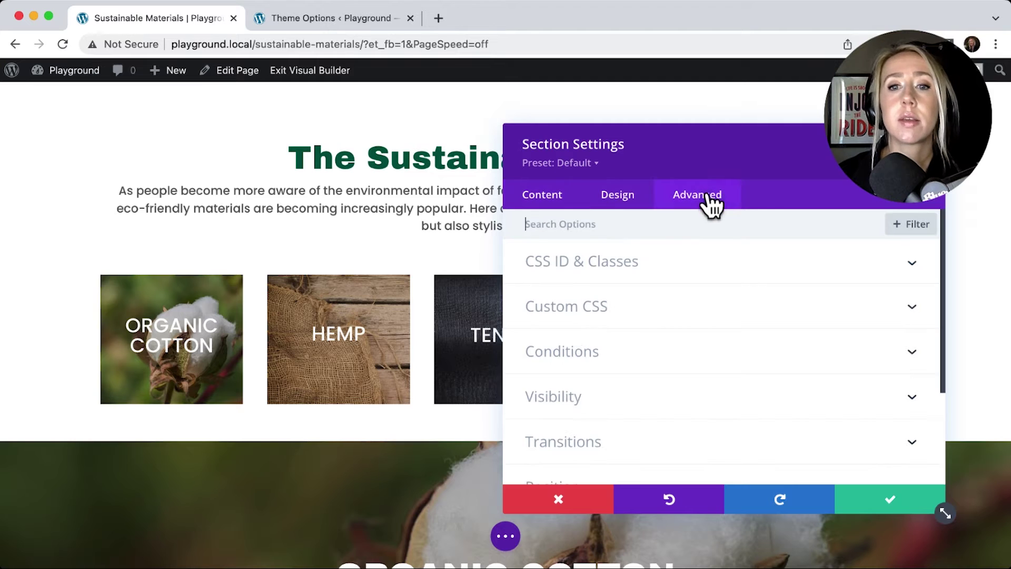
{"action": "left_click", "coordinate": [700, 274]}
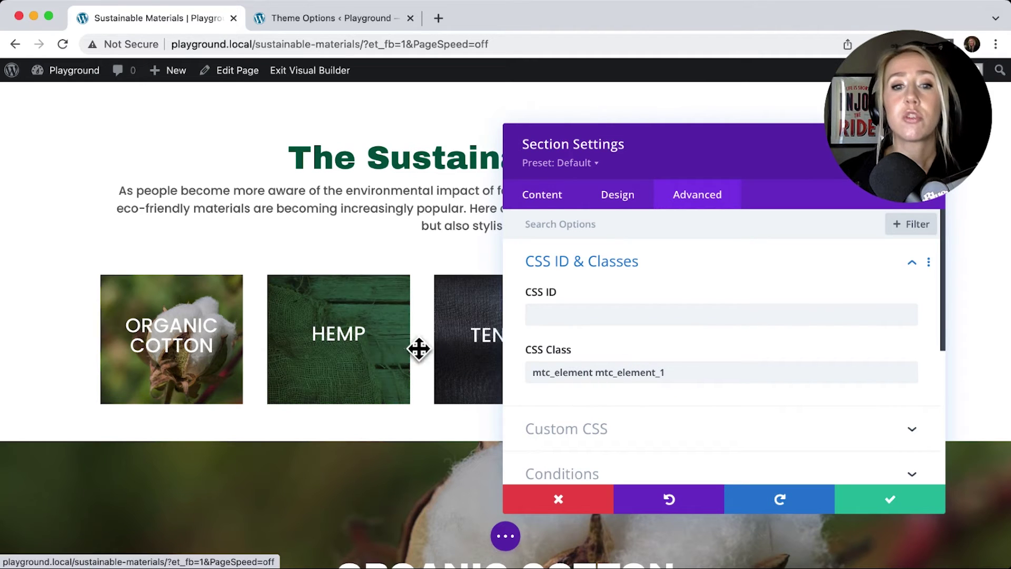
{"action": "left_click", "coordinate": [890, 502]}
{"action": "scroll", "coordinate": [742, 412], "scroll_direction": "down", "scroll_amount": 2}
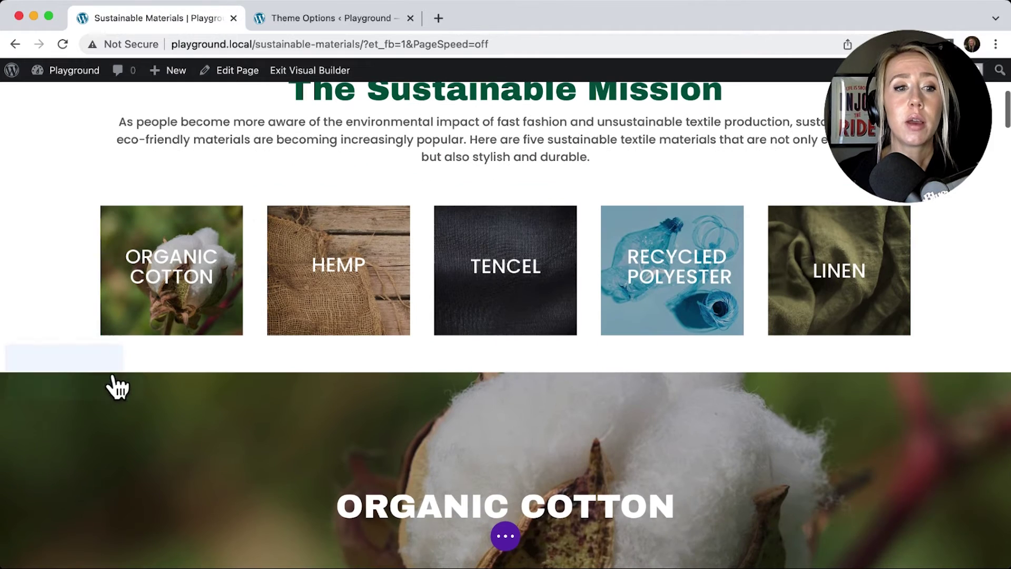
Check the Back to Materials button links to #materials in the same window, then save it.
{"action": "scroll", "coordinate": [258, 400], "scroll_direction": "down", "scroll_amount": 3}
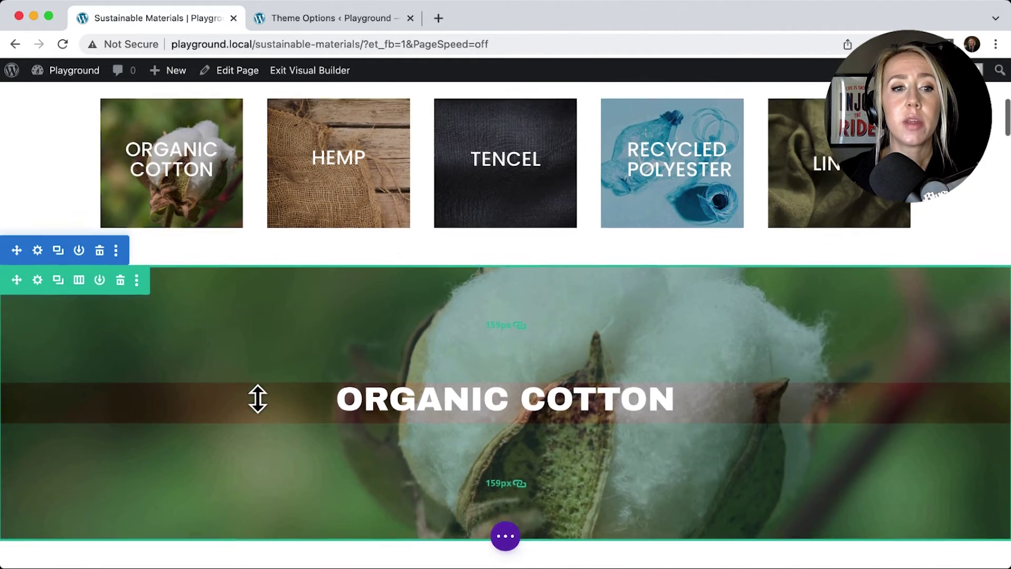
{"action": "scroll", "coordinate": [257, 398], "scroll_direction": "down", "scroll_amount": 2}
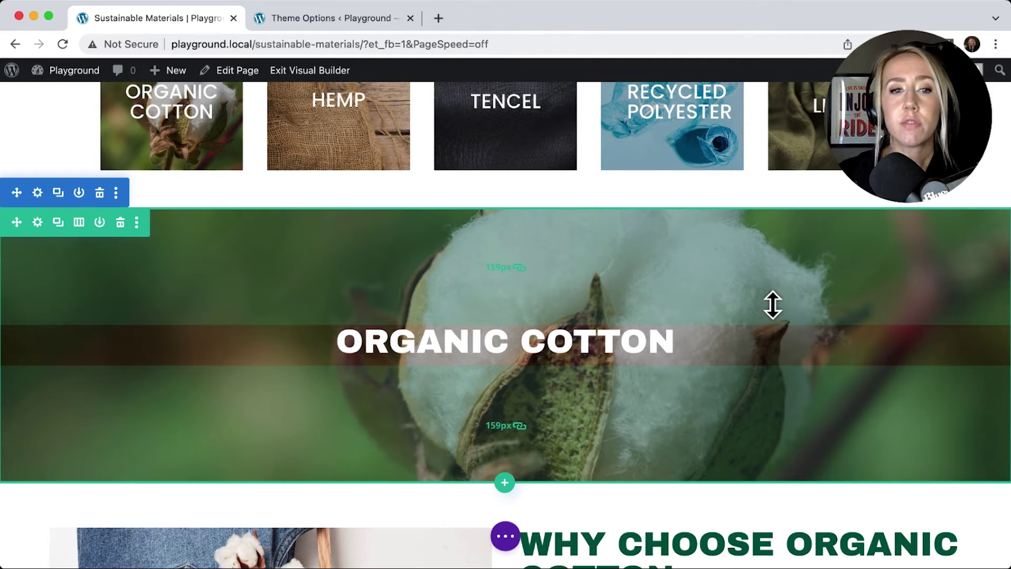
{"action": "scroll", "coordinate": [774, 309], "scroll_direction": "down", "scroll_amount": 6}
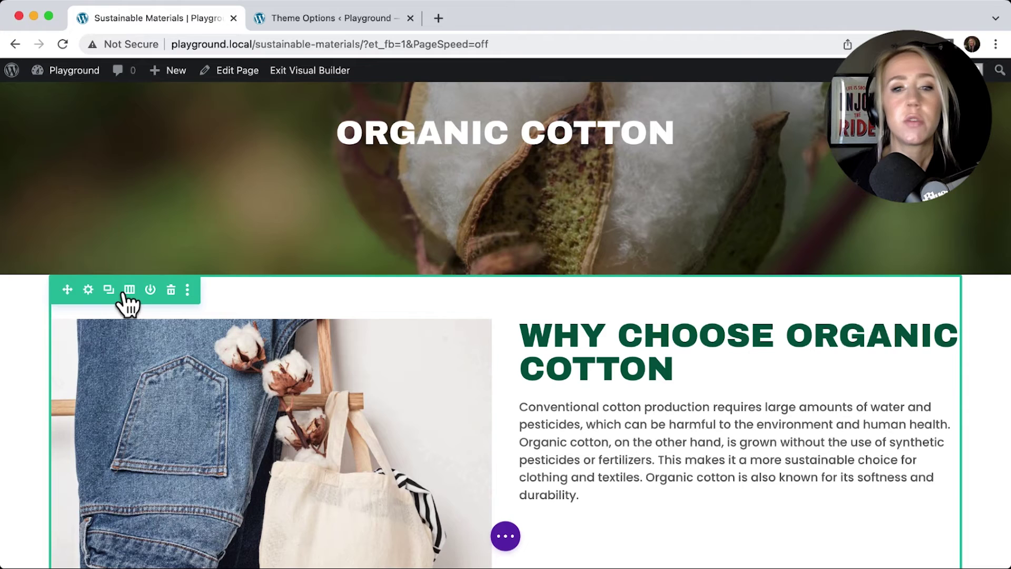
{"action": "scroll", "coordinate": [122, 298], "scroll_direction": "down", "scroll_amount": 1}
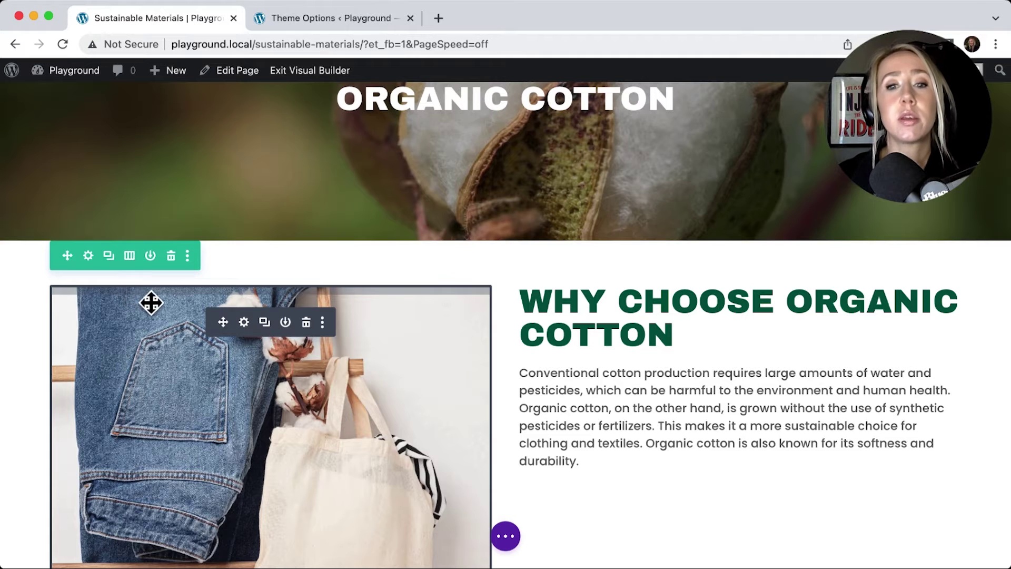
{"action": "scroll", "coordinate": [185, 312], "scroll_direction": "down", "scroll_amount": 3}
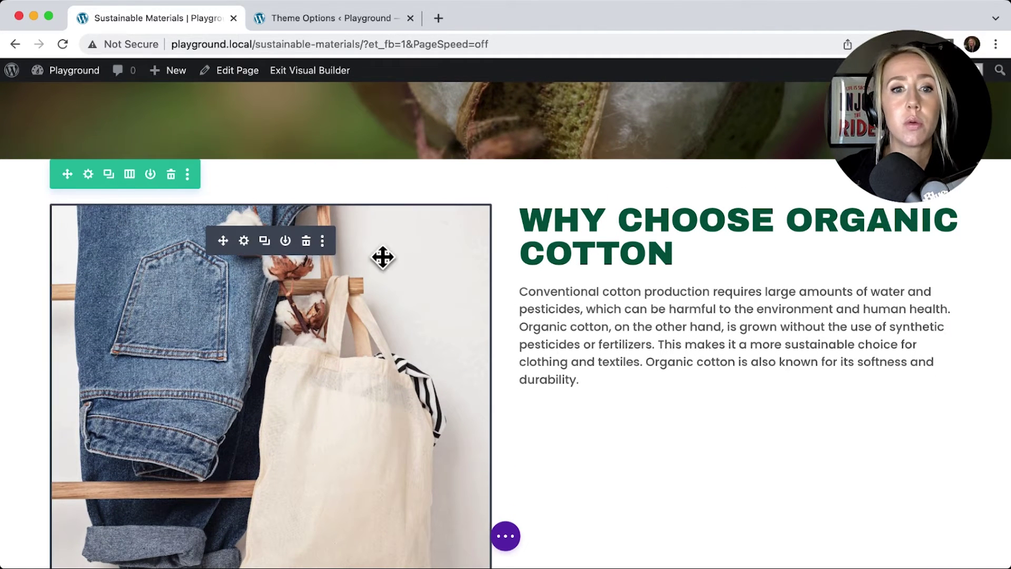
{"action": "scroll", "coordinate": [666, 345], "scroll_direction": "down", "scroll_amount": 5}
{"action": "scroll", "coordinate": [666, 345], "scroll_direction": "down", "scroll_amount": 5}
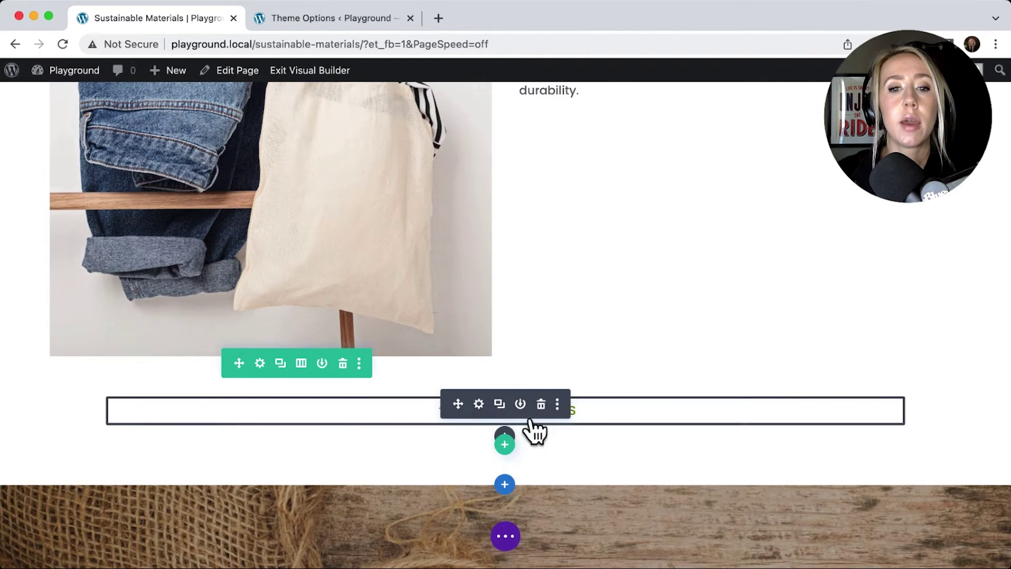
{"action": "scroll", "coordinate": [587, 416], "scroll_direction": "up", "scroll_amount": 20}
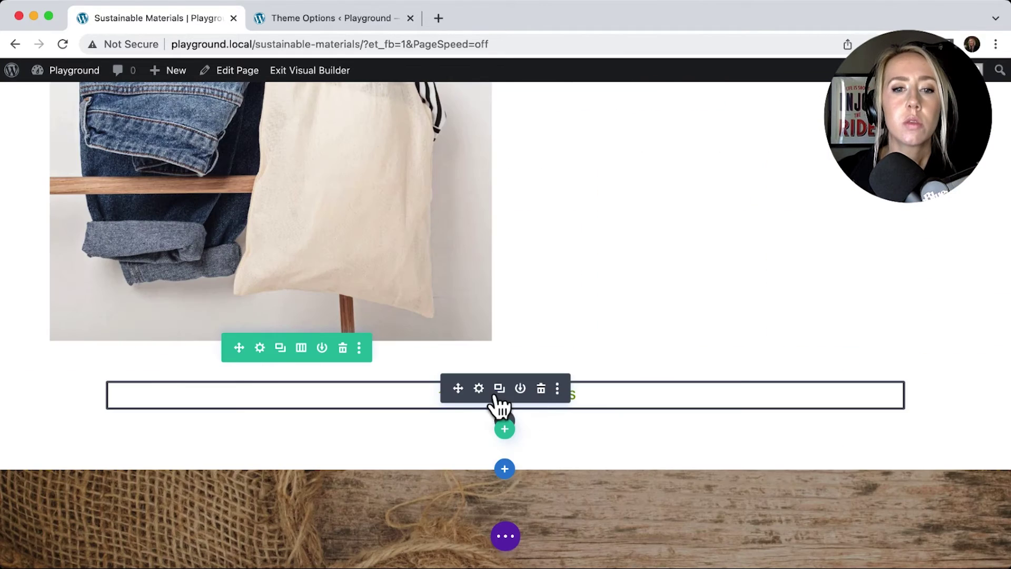
{"action": "left_click", "coordinate": [478, 392]}
{"action": "left_click", "coordinate": [613, 372]}
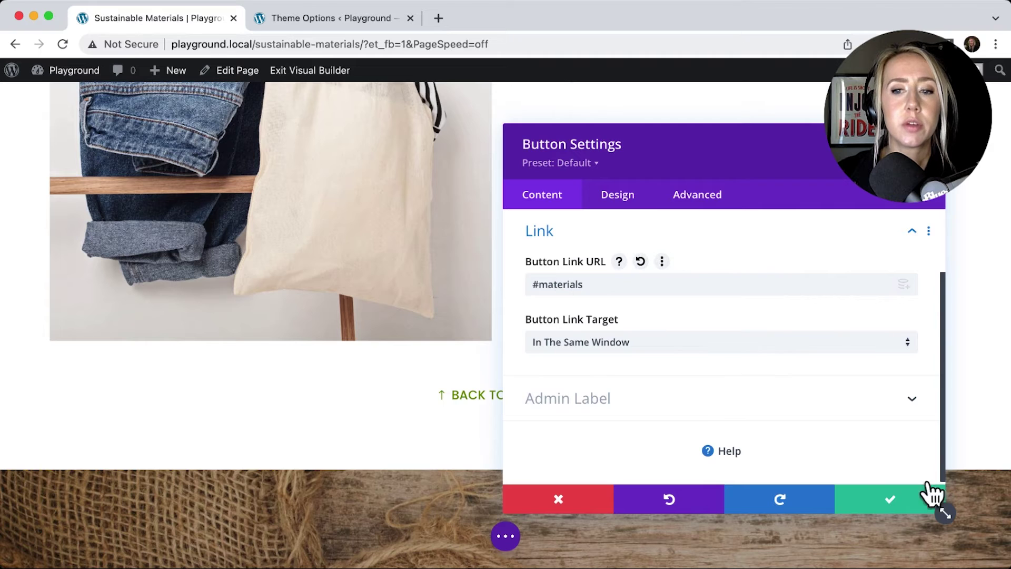
{"action": "left_click", "coordinate": [893, 514]}
{"action": "scroll", "coordinate": [560, 428], "scroll_direction": "up", "scroll_amount": 15}
{"action": "scroll", "coordinate": [562, 429], "scroll_direction": "up", "scroll_amount": 6}
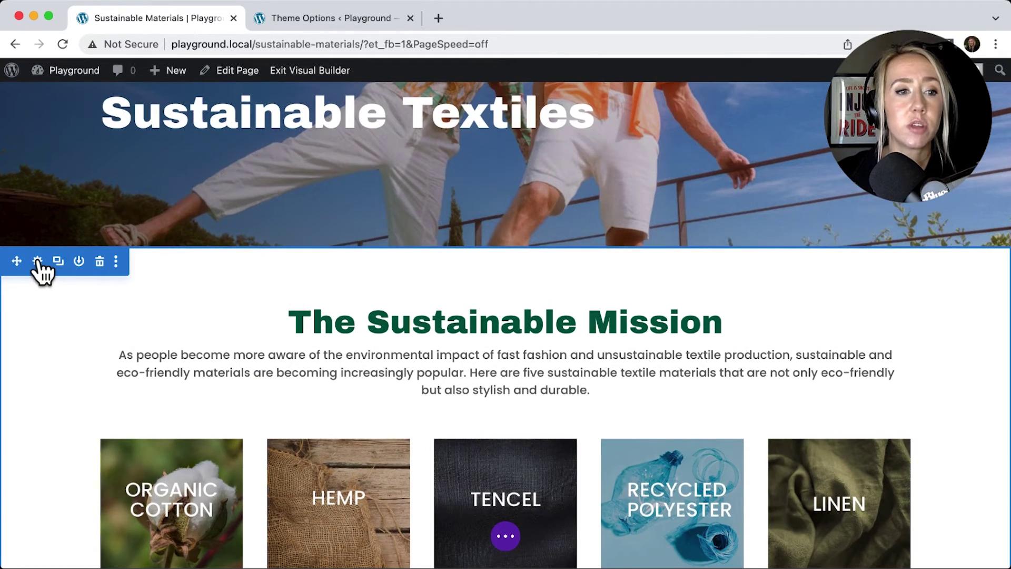
Check the Sustainable Mission section's CSS ID is 'materials' and save its settings.
{"action": "left_click", "coordinate": [38, 261]}
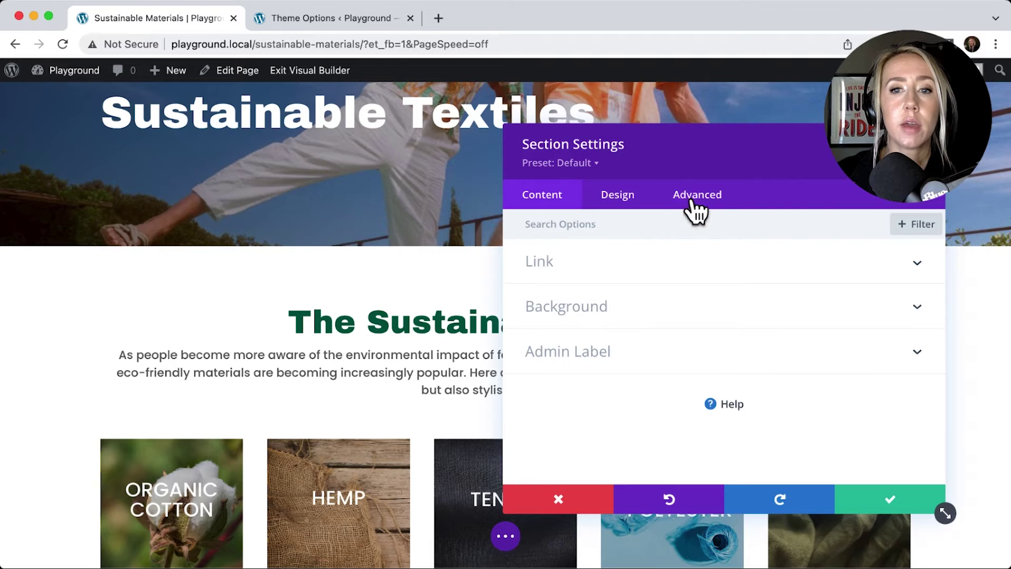
{"action": "left_click", "coordinate": [694, 205]}
{"action": "left_click", "coordinate": [650, 269]}
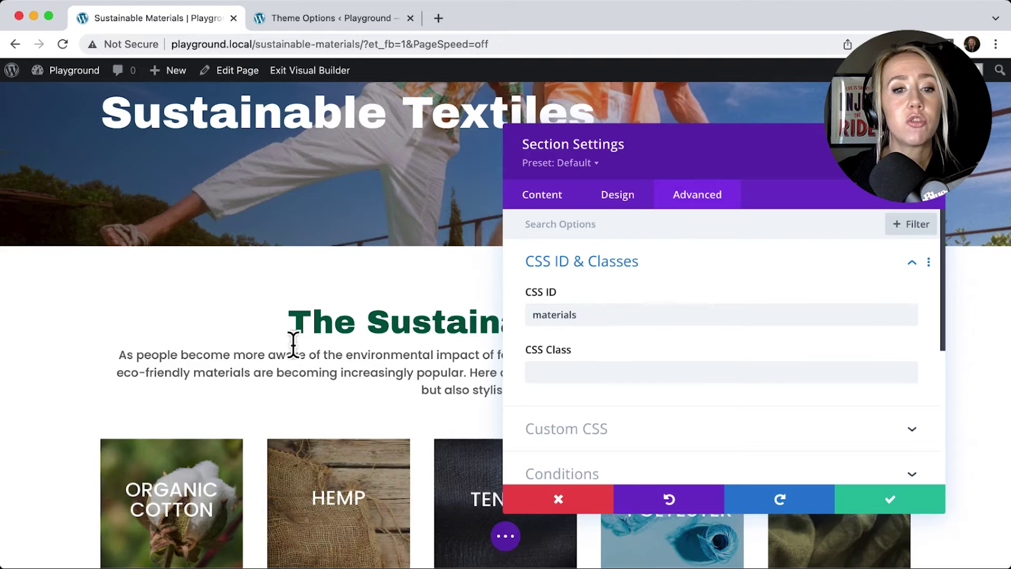
{"action": "scroll", "coordinate": [353, 345], "scroll_direction": "down", "scroll_amount": 2}
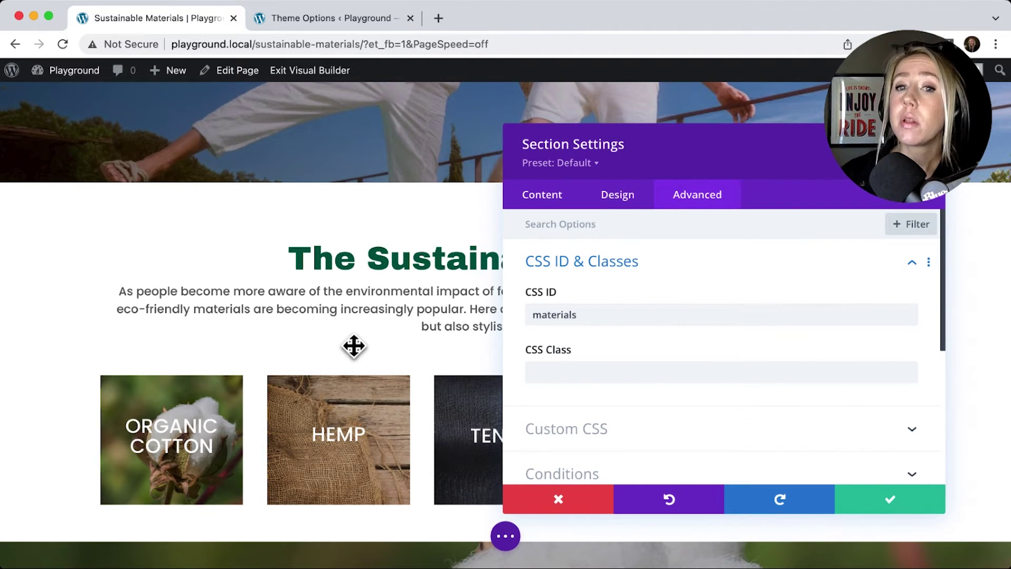
{"action": "left_click", "coordinate": [889, 498]}
{"action": "scroll", "coordinate": [688, 334], "scroll_direction": "down", "scroll_amount": 7}
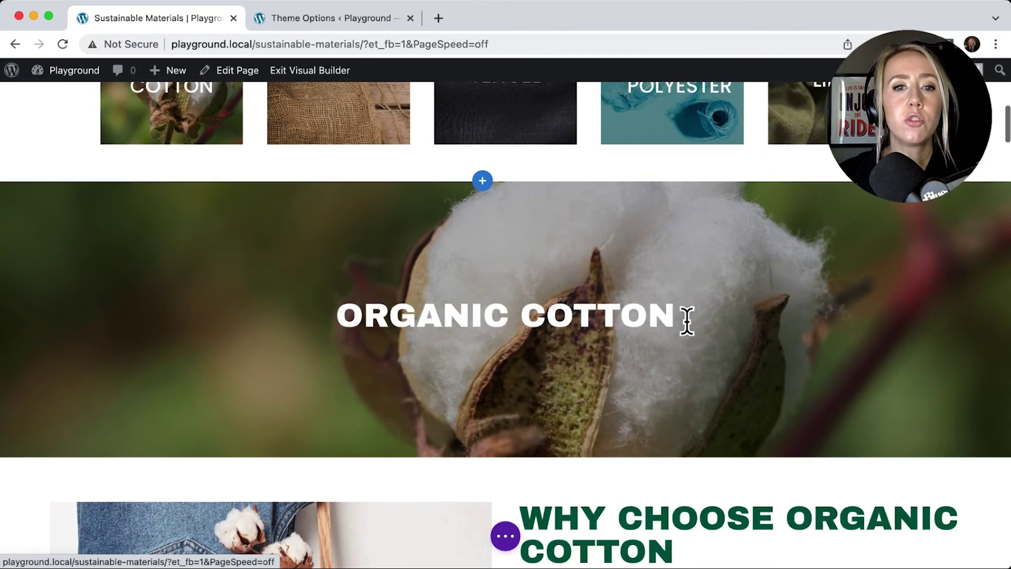
{"action": "scroll", "coordinate": [685, 321], "scroll_direction": "up", "scroll_amount": 2}
{"action": "scroll", "coordinate": [147, 287], "scroll_direction": "down", "scroll_amount": 2}
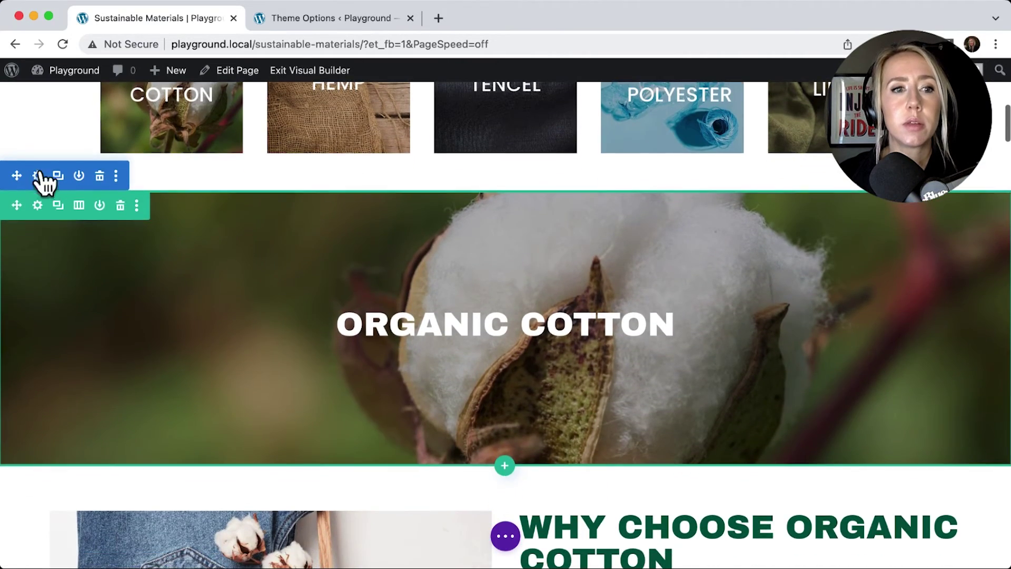
{"action": "scroll", "coordinate": [593, 309], "scroll_direction": "down", "scroll_amount": 5}
{"action": "scroll", "coordinate": [584, 309], "scroll_direction": "up", "scroll_amount": 4}
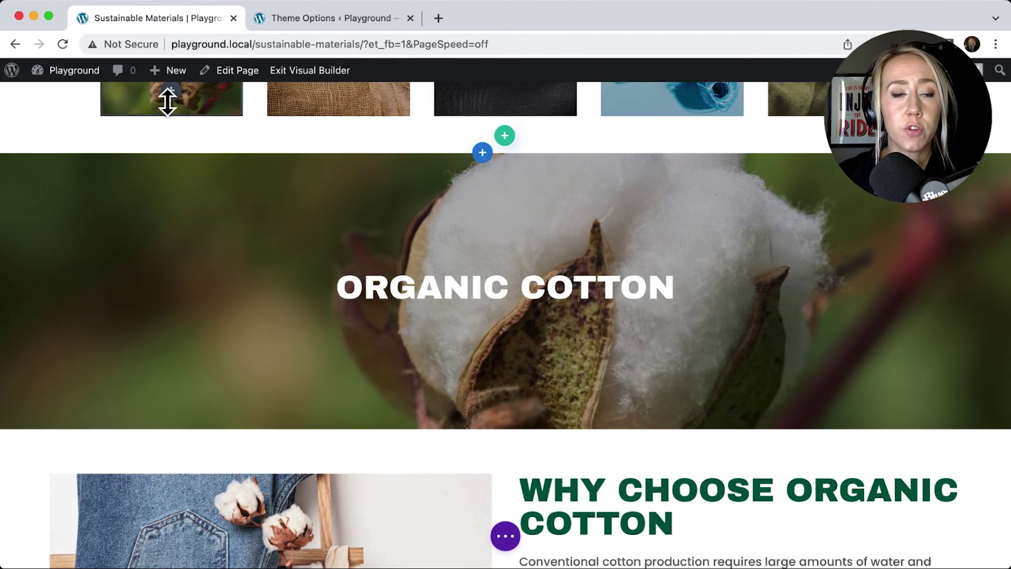
{"action": "scroll", "coordinate": [198, 232], "scroll_direction": "down", "scroll_amount": 15}
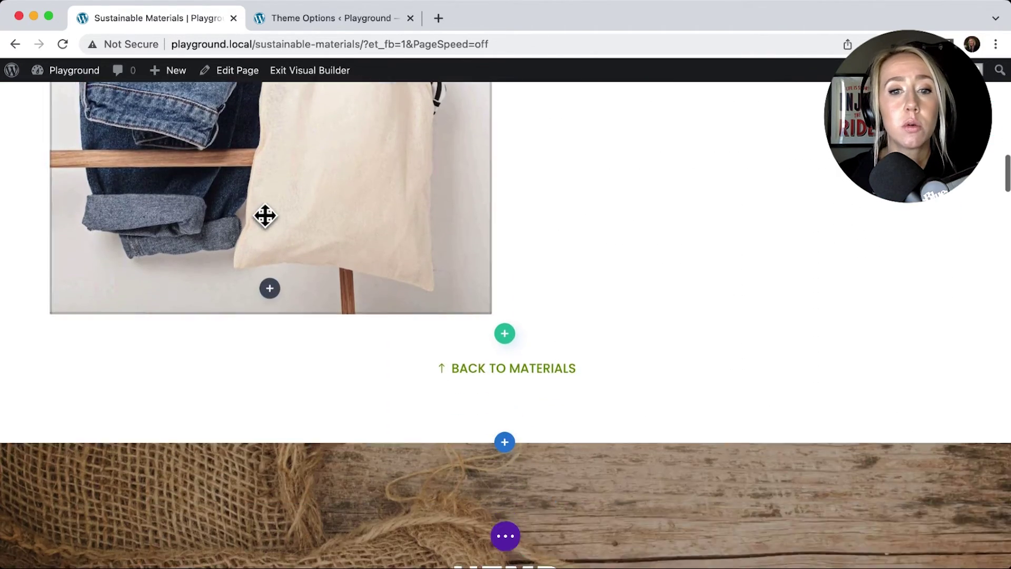
{"action": "scroll", "coordinate": [265, 214], "scroll_direction": "down", "scroll_amount": 1}
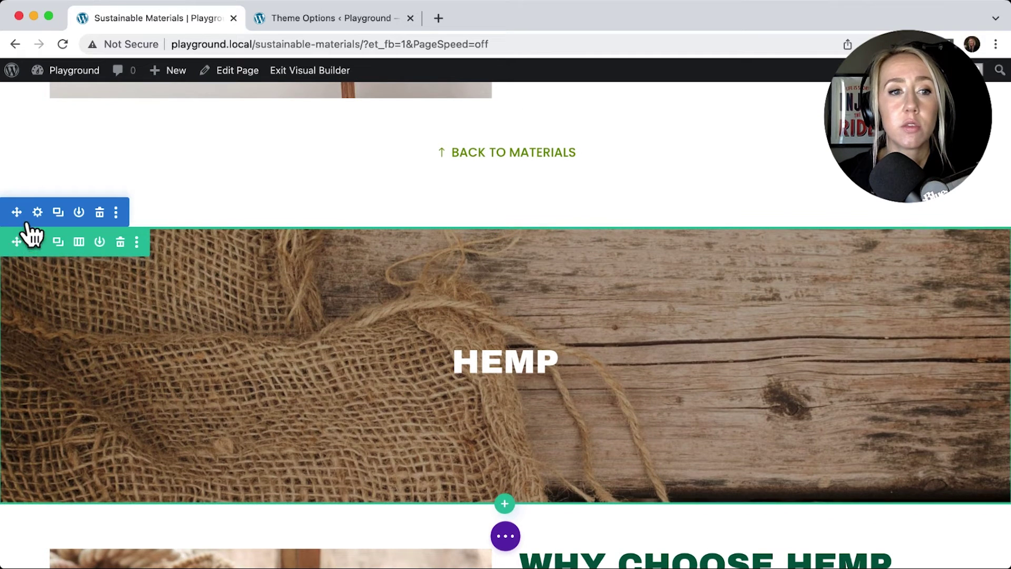
{"action": "left_click", "coordinate": [37, 212]}
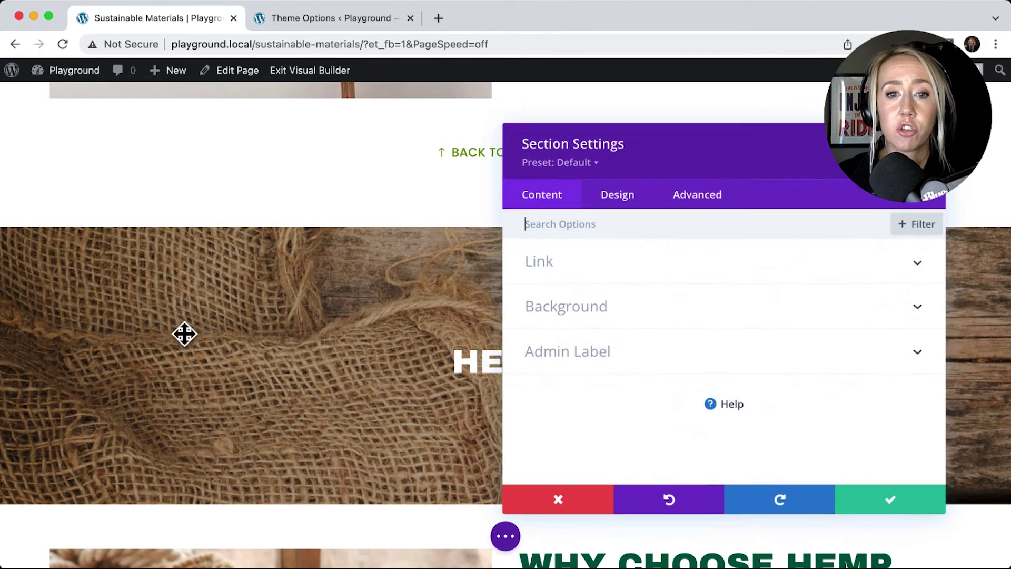
{"action": "left_click", "coordinate": [700, 199]}
{"action": "left_click", "coordinate": [666, 276]}
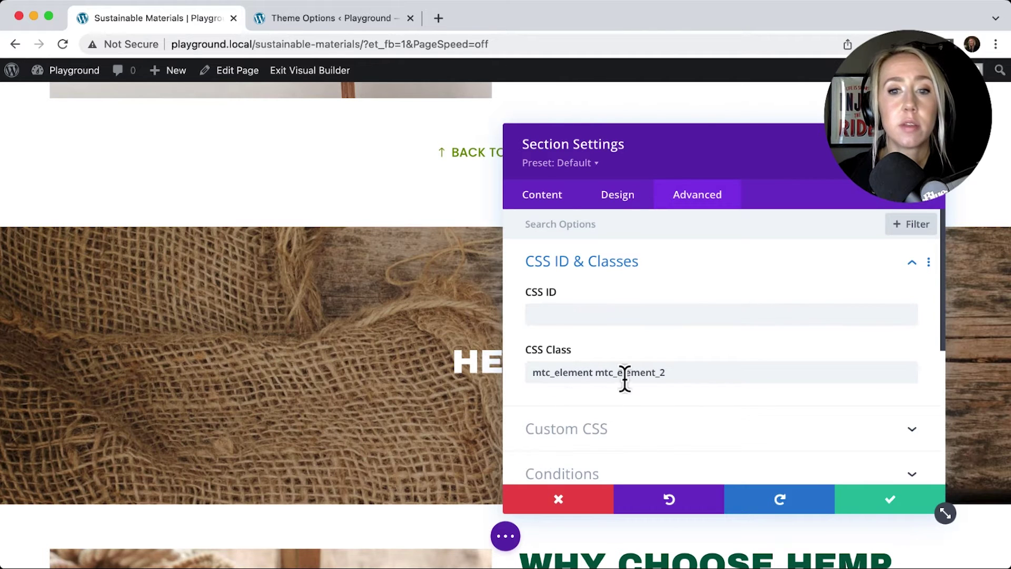
{"action": "left_click", "coordinate": [897, 508]}
{"action": "scroll", "coordinate": [711, 379], "scroll_direction": "down", "scroll_amount": 10}
{"action": "scroll", "coordinate": [710, 380], "scroll_direction": "down", "scroll_amount": 15}
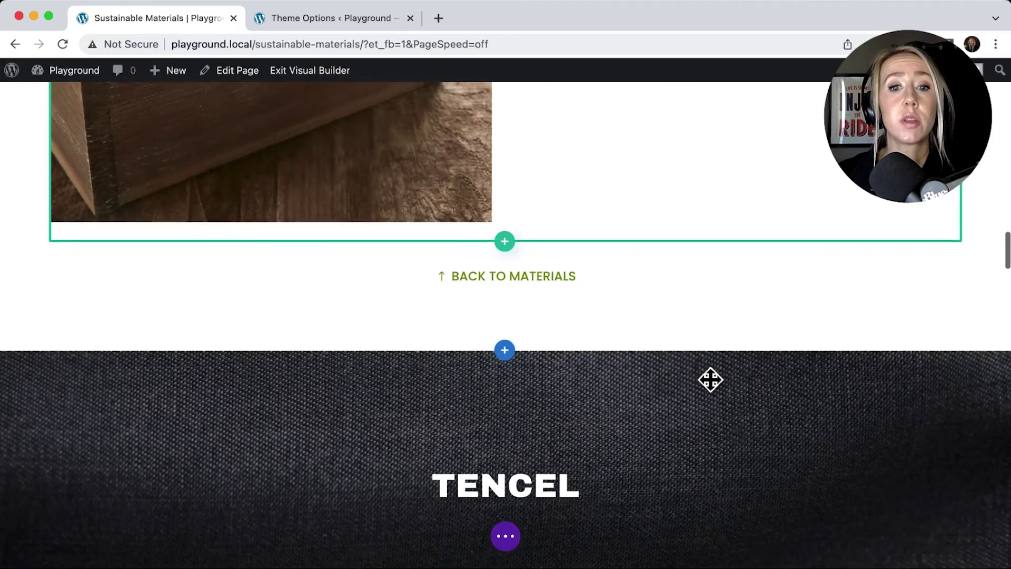
{"action": "scroll", "coordinate": [711, 380], "scroll_direction": "down", "scroll_amount": 10}
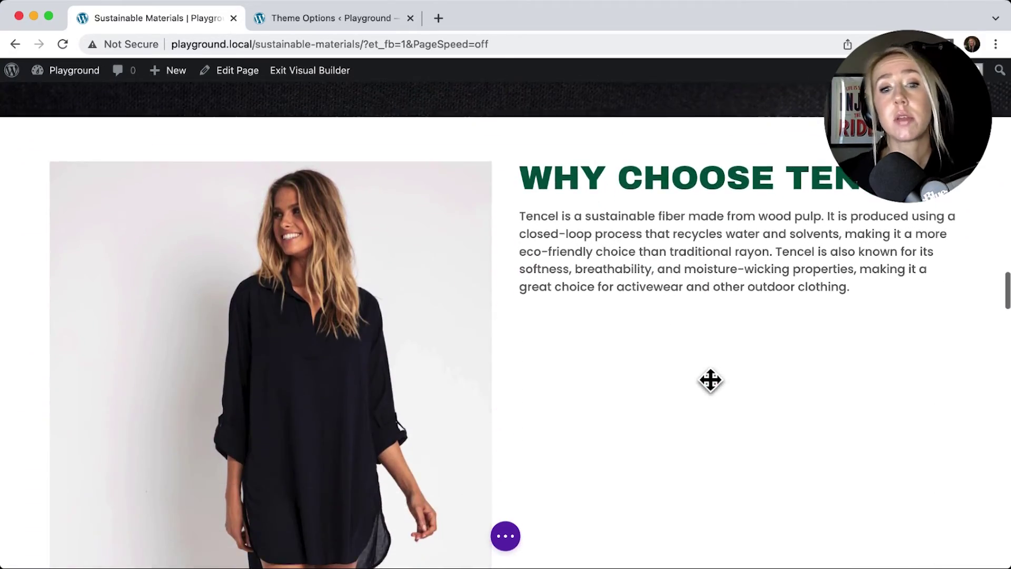
{"action": "scroll", "coordinate": [710, 380], "scroll_direction": "down", "scroll_amount": 15}
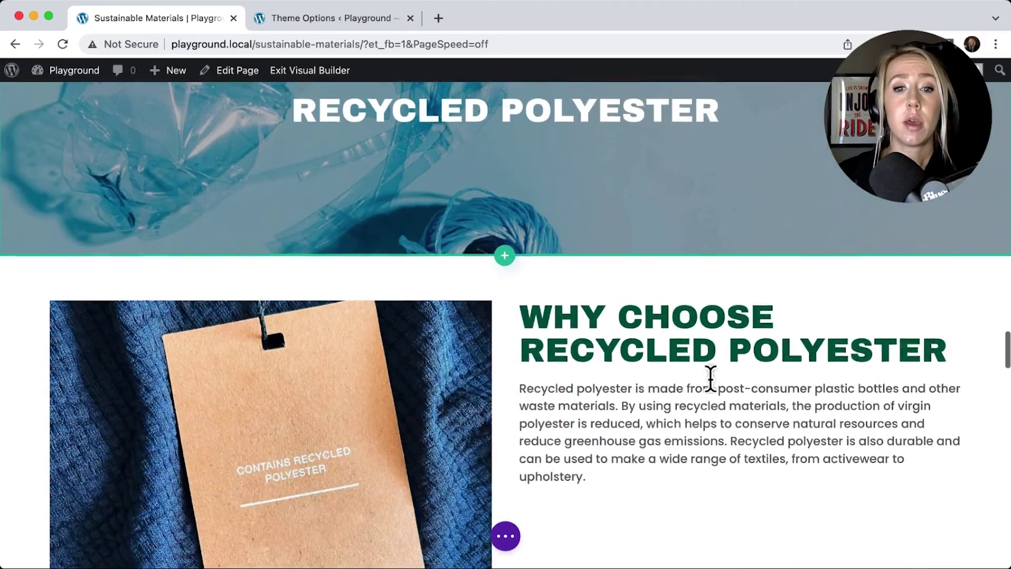
{"action": "scroll", "coordinate": [711, 380], "scroll_direction": "down", "scroll_amount": 3}
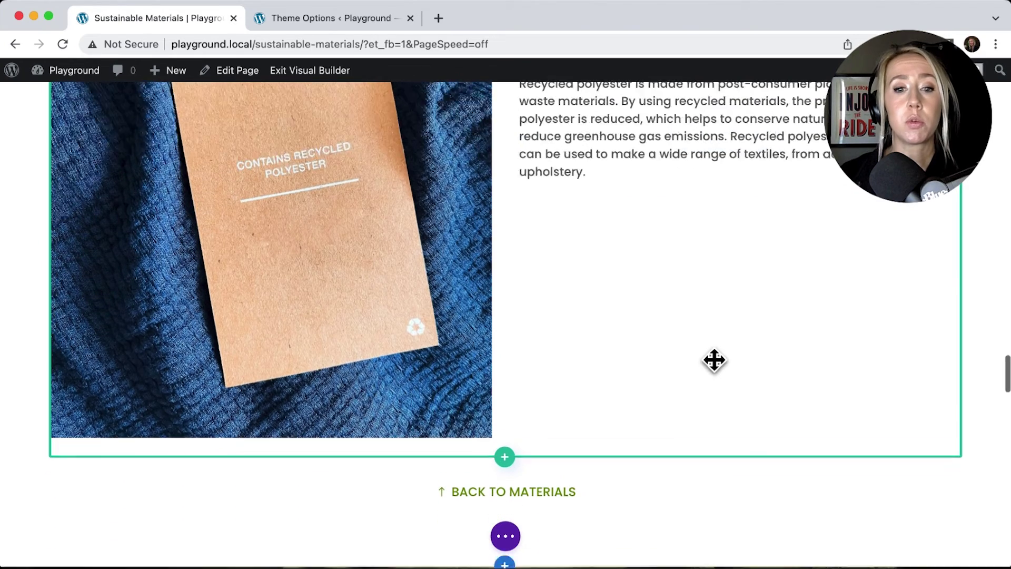
{"action": "scroll", "coordinate": [713, 359], "scroll_direction": "up", "scroll_amount": 2}
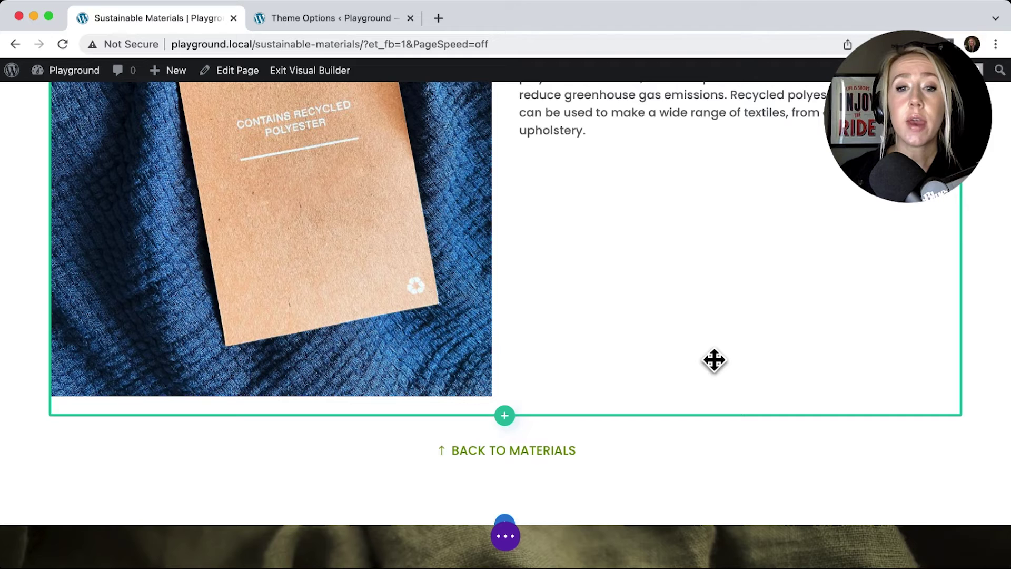
{"action": "left_click", "coordinate": [506, 536]}
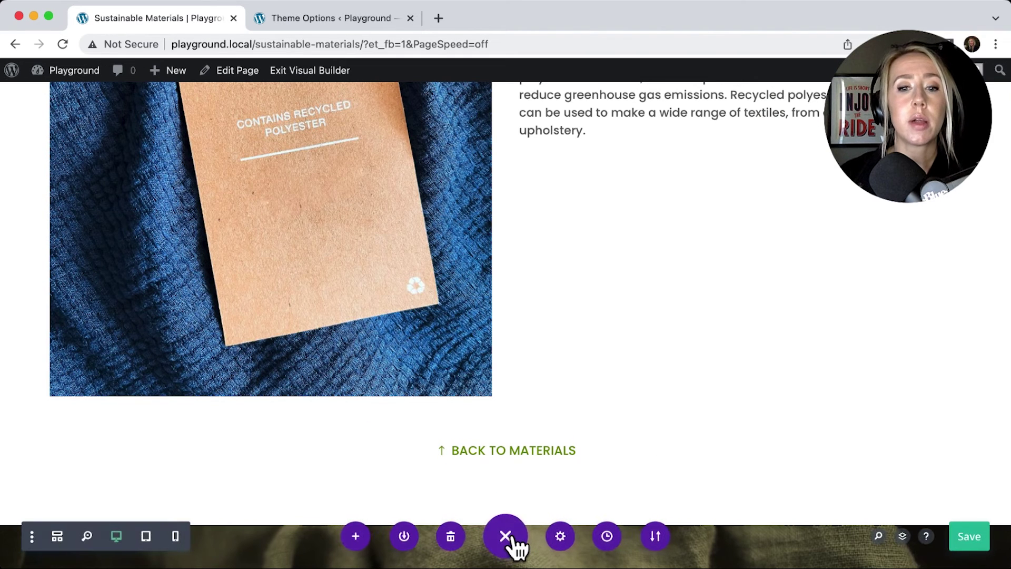
Save page Custom CSS hiding the mtc_element sections and toggle content outside the builder.
{"action": "left_click", "coordinate": [561, 537]}
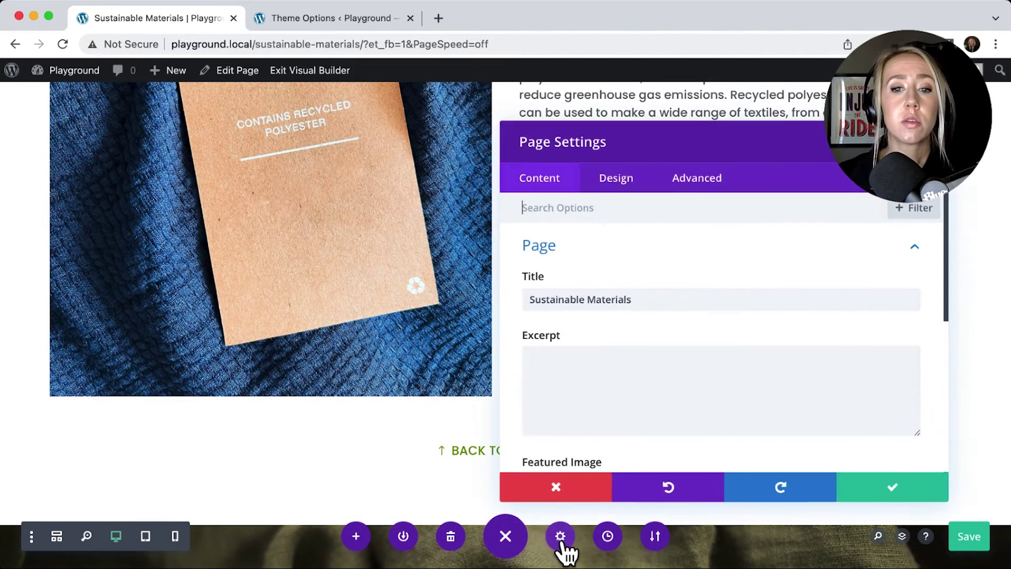
{"action": "left_click", "coordinate": [713, 198]}
{"action": "left_click", "coordinate": [691, 258]}
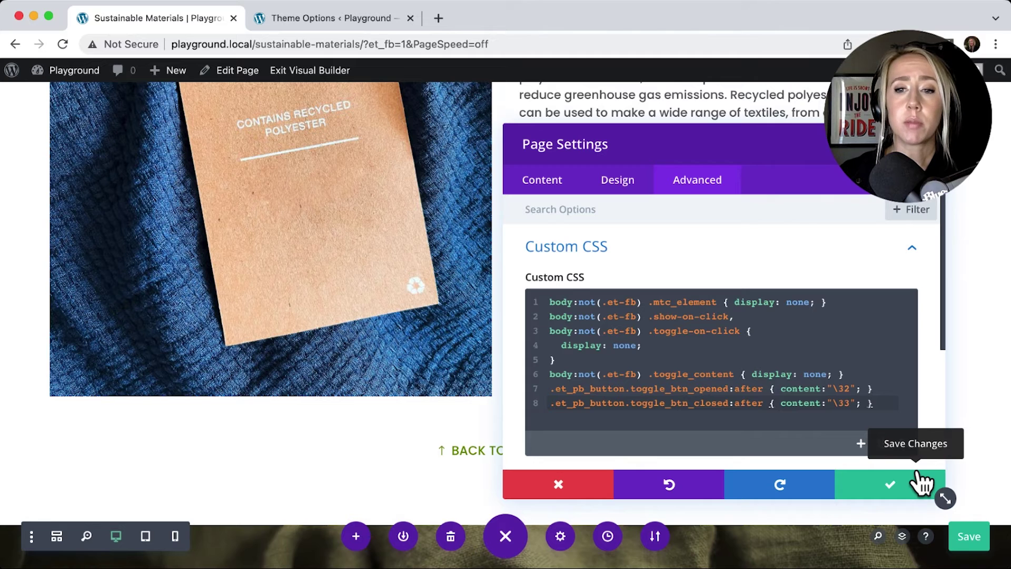
{"action": "left_click", "coordinate": [882, 492]}
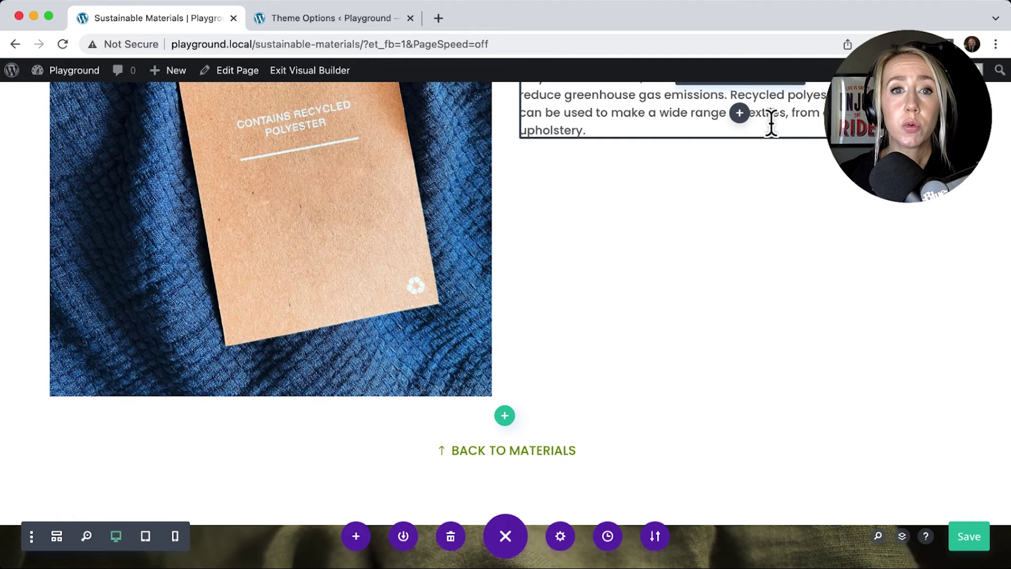
{"action": "left_click", "coordinate": [333, 21]}
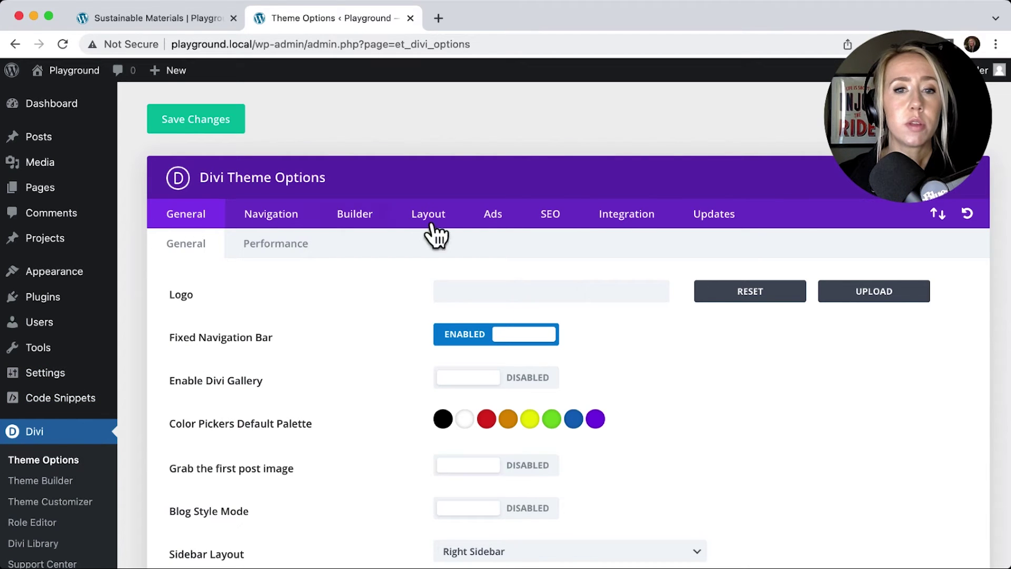
Show the Integration head code down to the Multi-button Toggle jQuery script.
{"action": "left_click", "coordinate": [632, 224]}
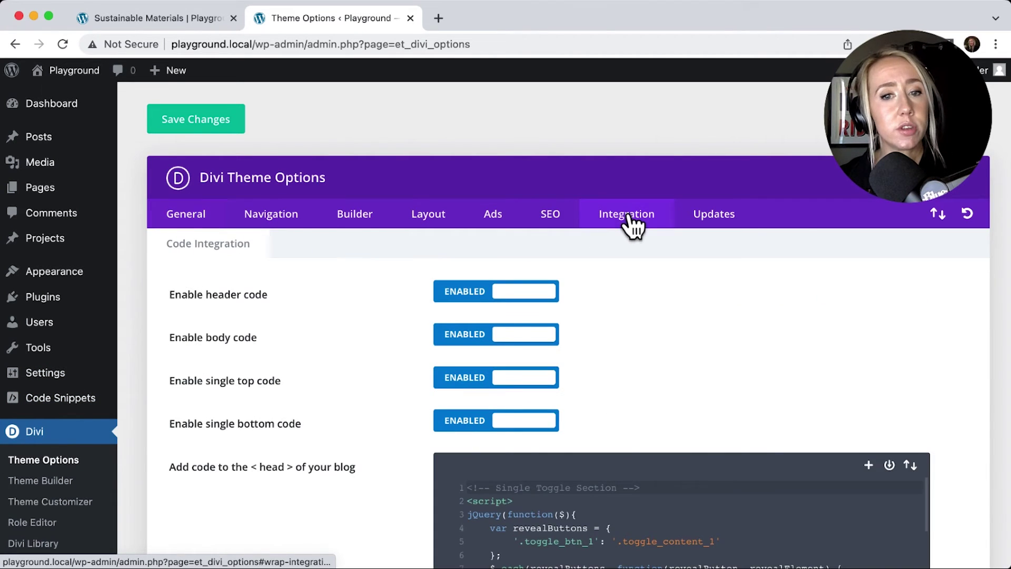
{"action": "scroll", "coordinate": [695, 374], "scroll_direction": "down", "scroll_amount": 1}
{"action": "scroll", "coordinate": [690, 361], "scroll_direction": "down", "scroll_amount": 3}
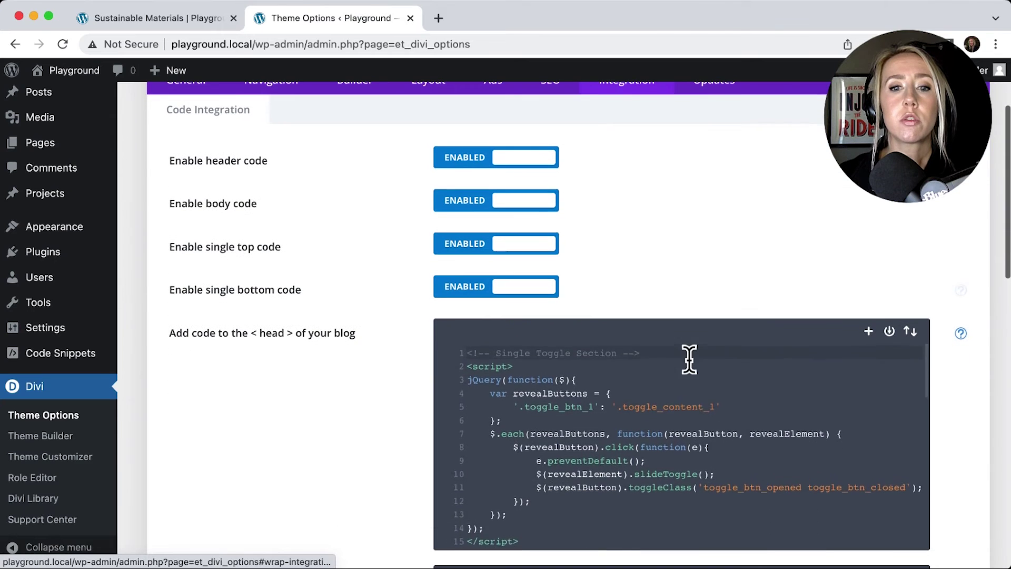
{"action": "scroll", "coordinate": [689, 359], "scroll_direction": "down", "scroll_amount": 5}
{"action": "scroll", "coordinate": [689, 359], "scroll_direction": "down", "scroll_amount": 2}
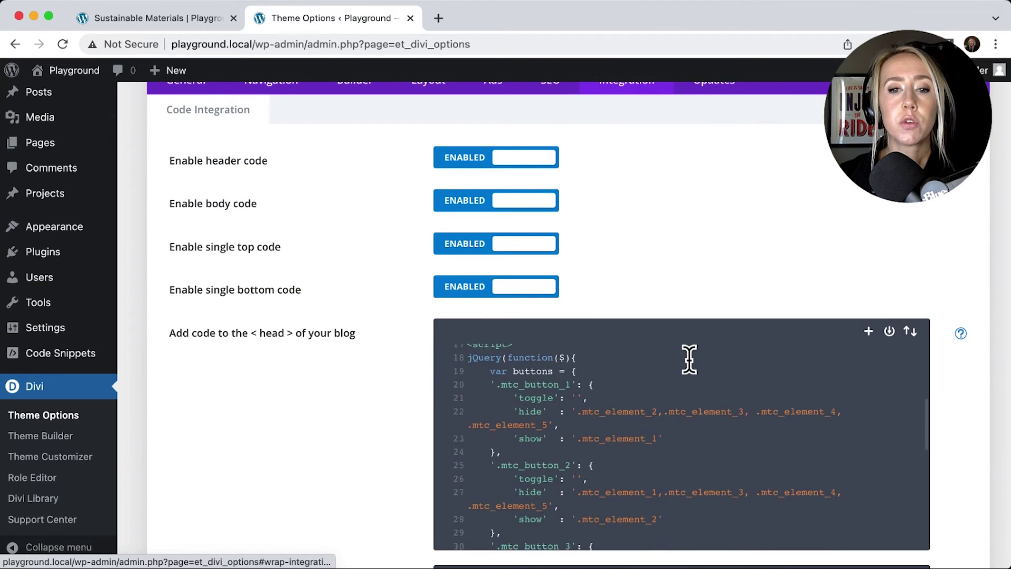
{"action": "scroll", "coordinate": [689, 359], "scroll_direction": "up", "scroll_amount": 2}
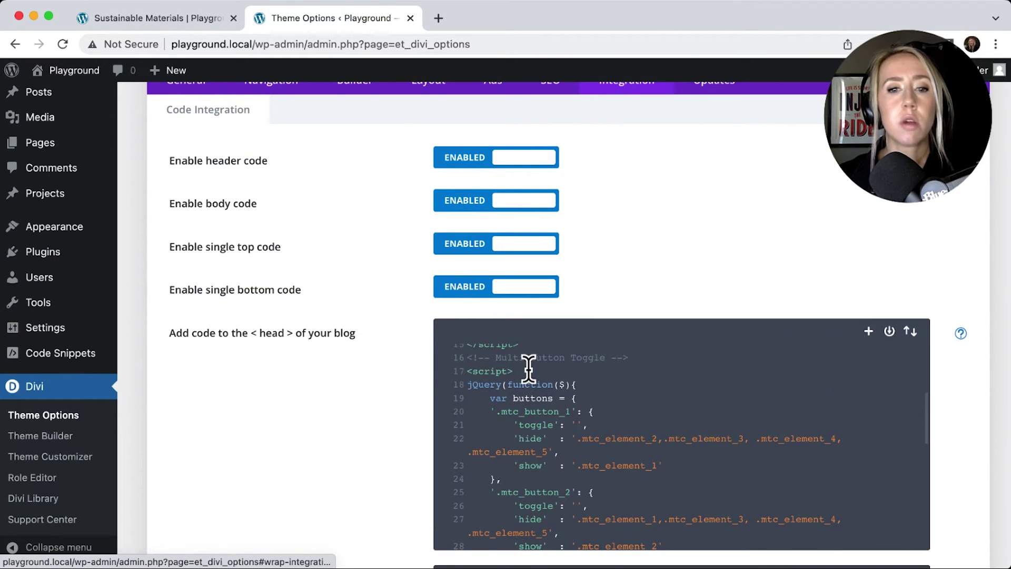
{"action": "scroll", "coordinate": [528, 365], "scroll_direction": "down", "scroll_amount": 1}
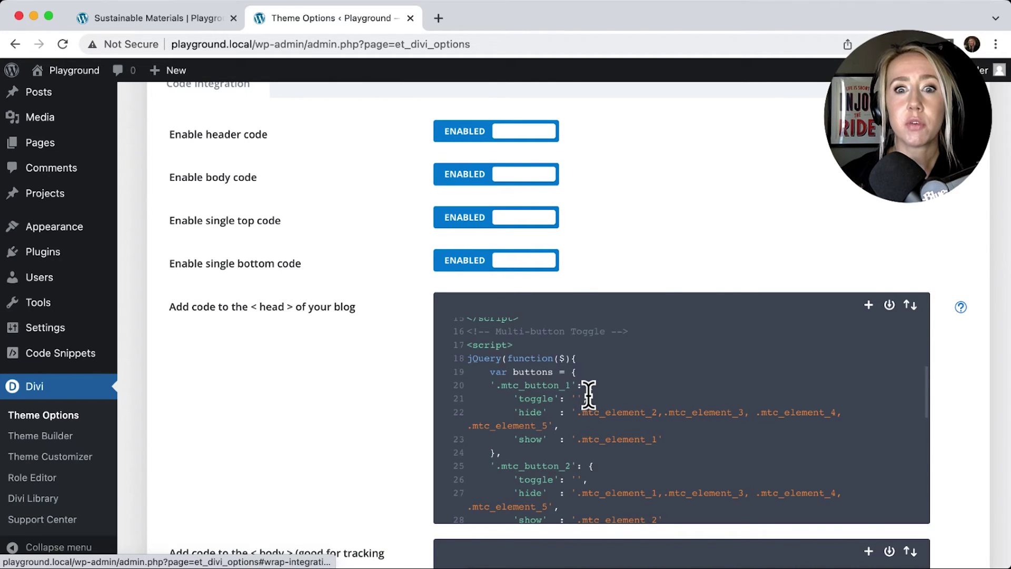
Scroll the head code to the Single Toggle Section script mapping .toggle_btn_1 to .toggle_content_1.
{"action": "scroll", "coordinate": [588, 392], "scroll_direction": "down", "scroll_amount": 1}
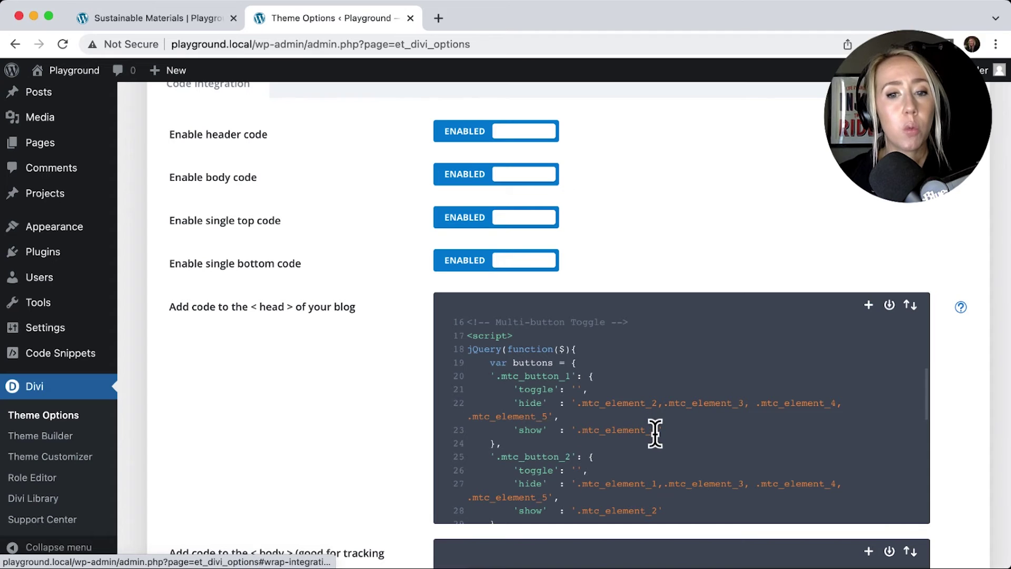
{"action": "scroll", "coordinate": [700, 385], "scroll_direction": "down", "scroll_amount": 4}
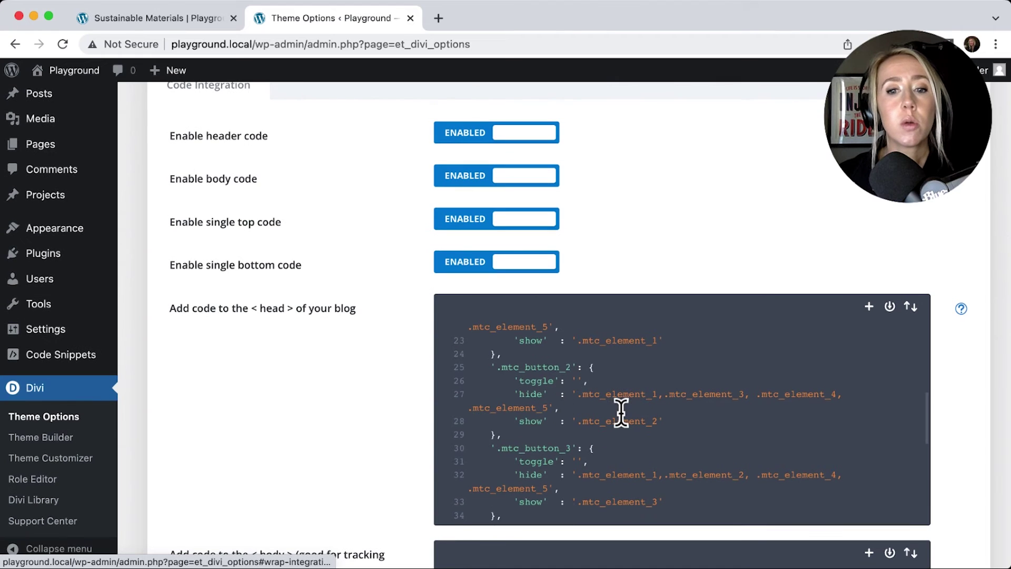
{"action": "scroll", "coordinate": [621, 413], "scroll_direction": "down", "scroll_amount": 2}
{"action": "scroll", "coordinate": [622, 413], "scroll_direction": "down", "scroll_amount": 1}
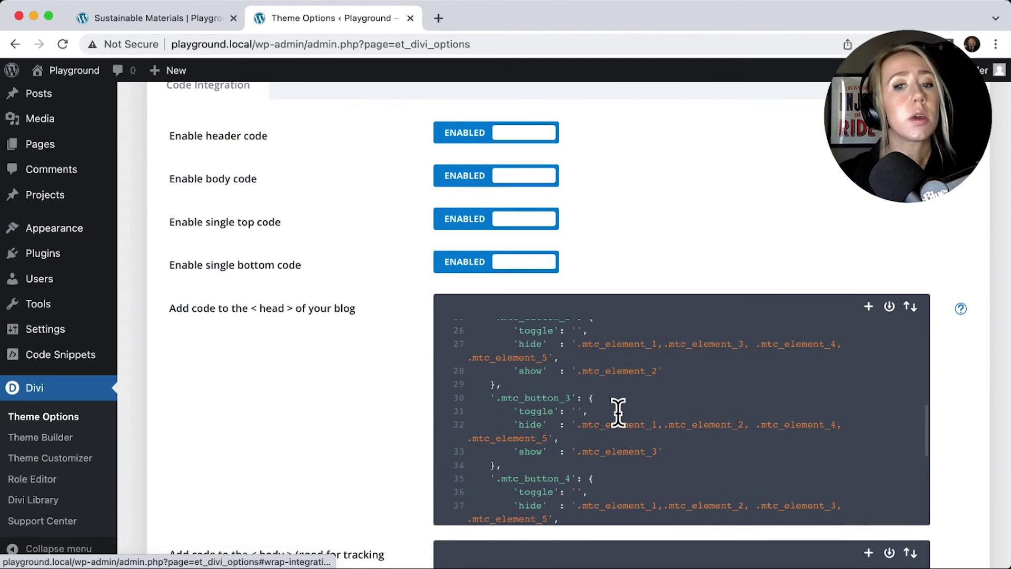
{"action": "scroll", "coordinate": [618, 413], "scroll_direction": "down", "scroll_amount": 8}
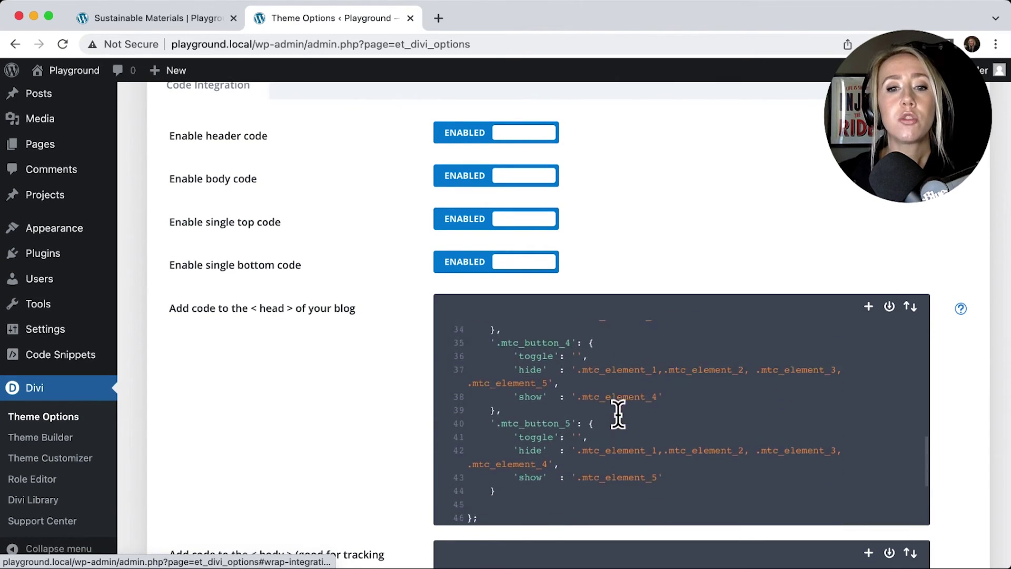
{"action": "scroll", "coordinate": [618, 413], "scroll_direction": "down", "scroll_amount": 6}
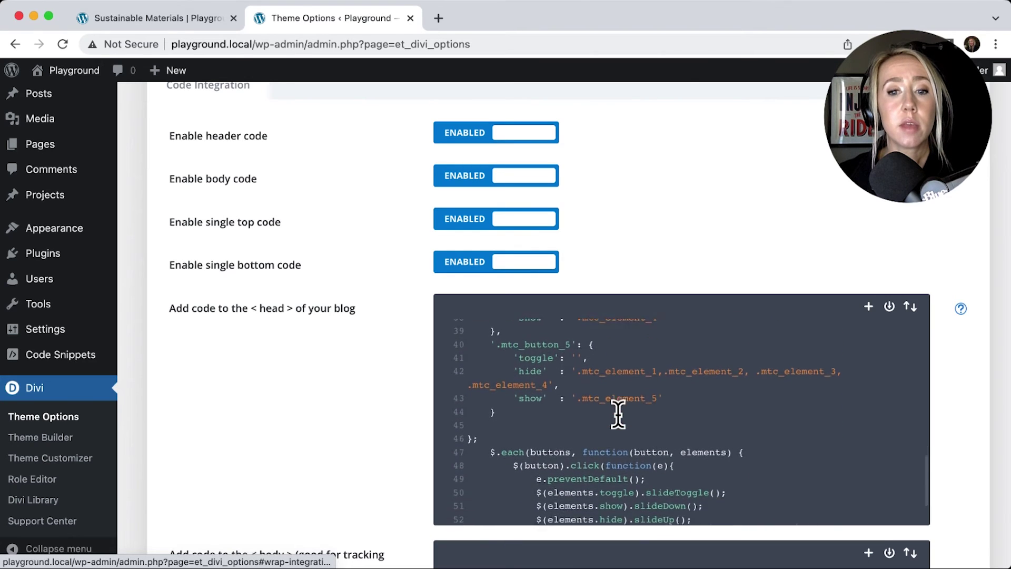
{"action": "scroll", "coordinate": [618, 413], "scroll_direction": "down", "scroll_amount": 4}
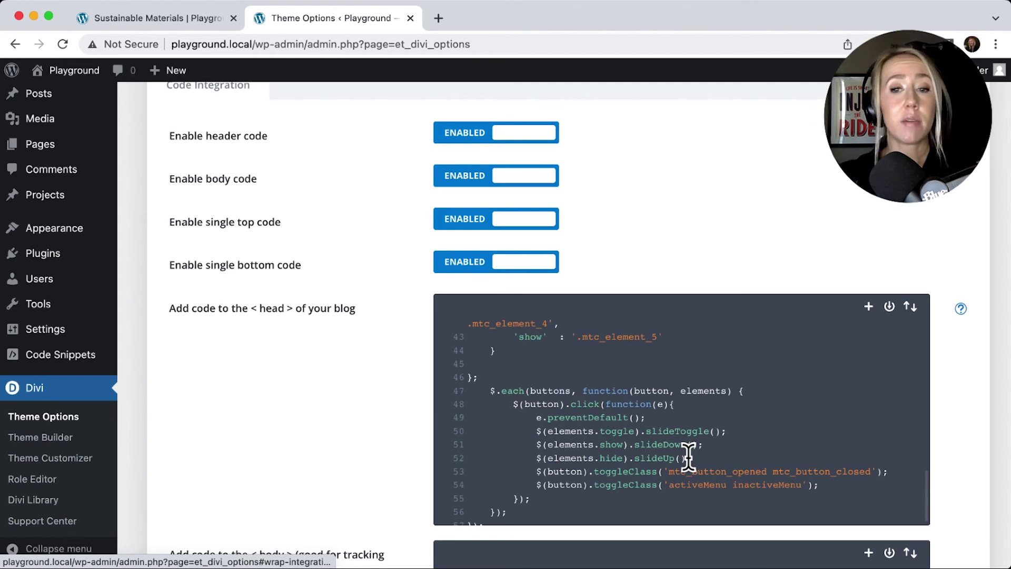
{"action": "scroll", "coordinate": [700, 421], "scroll_direction": "down", "scroll_amount": 2}
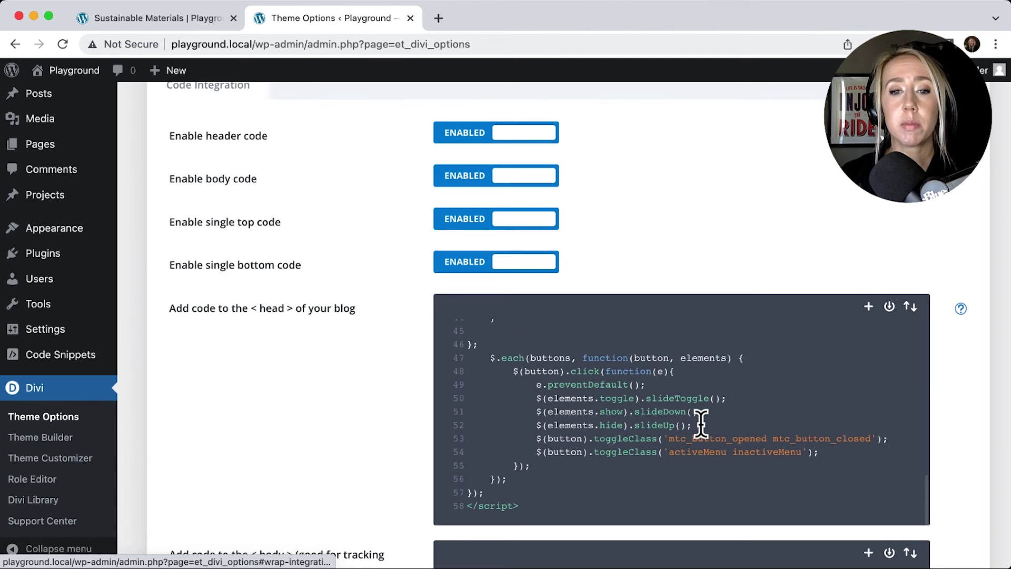
{"action": "scroll", "coordinate": [700, 424], "scroll_direction": "down", "scroll_amount": 2}
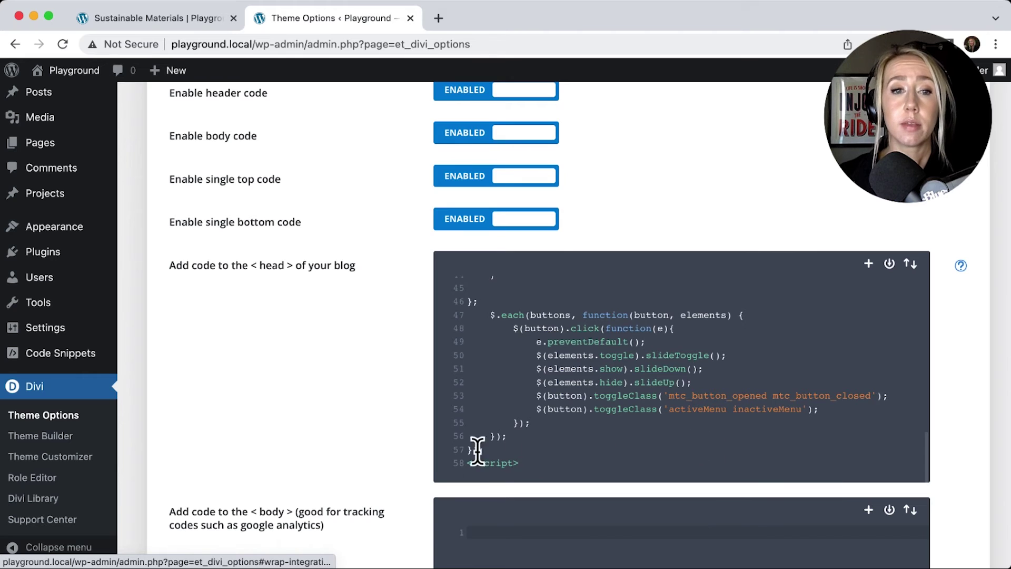
{"action": "scroll", "coordinate": [579, 416], "scroll_direction": "up", "scroll_amount": 10}
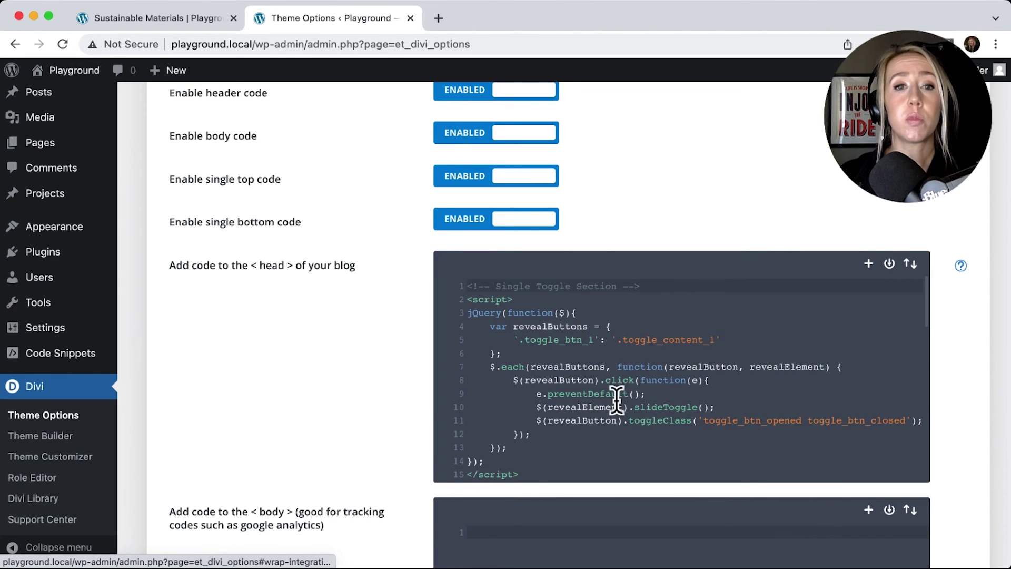
{"action": "scroll", "coordinate": [579, 379], "scroll_direction": "up", "scroll_amount": 4}
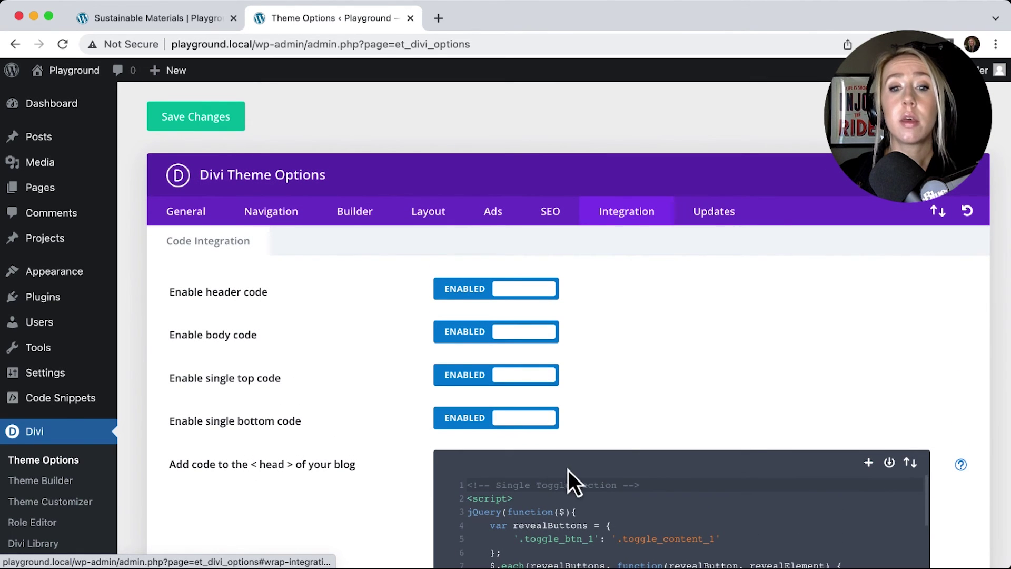
{"action": "scroll", "coordinate": [567, 469], "scroll_direction": "down", "scroll_amount": 8}
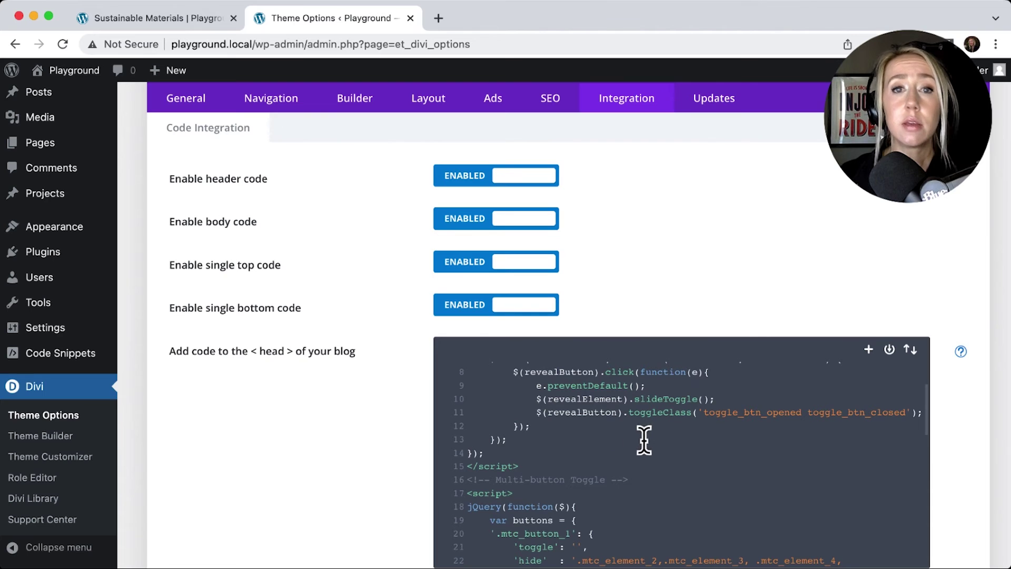
Save the page changes and exit the Visual Builder.
{"action": "left_click", "coordinate": [158, 19]}
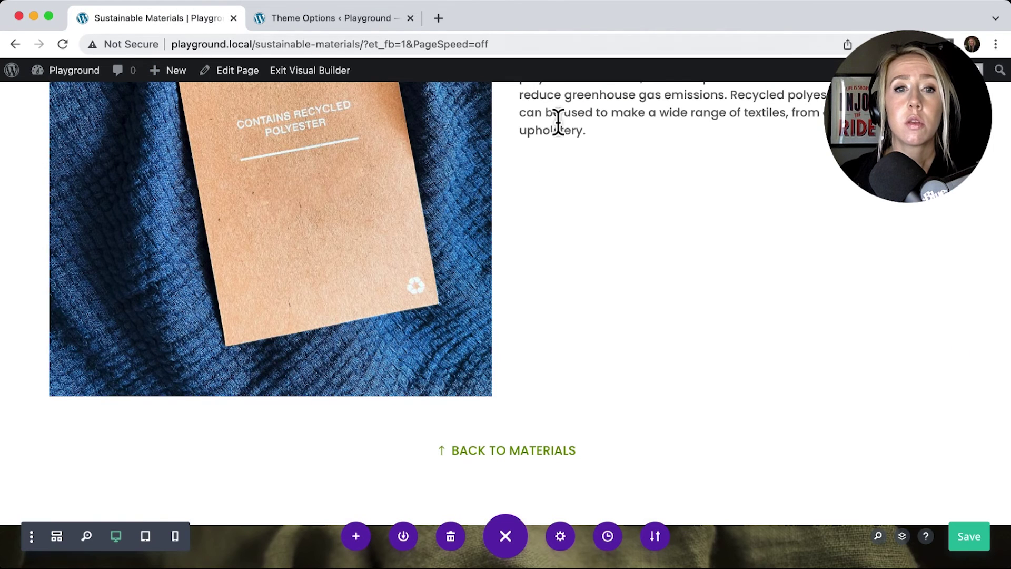
{"action": "left_click", "coordinate": [312, 70]}
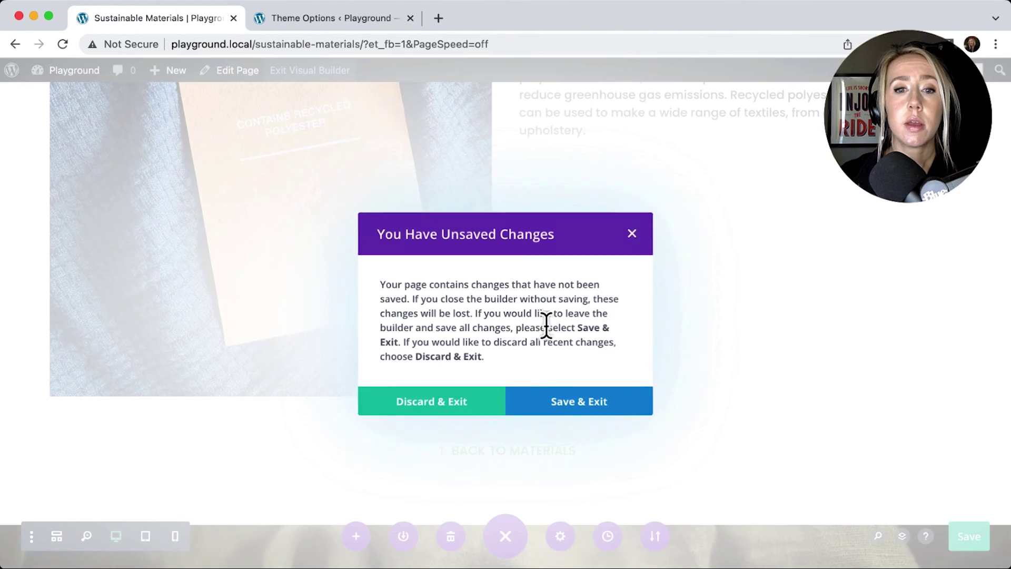
{"action": "left_click", "coordinate": [569, 405]}
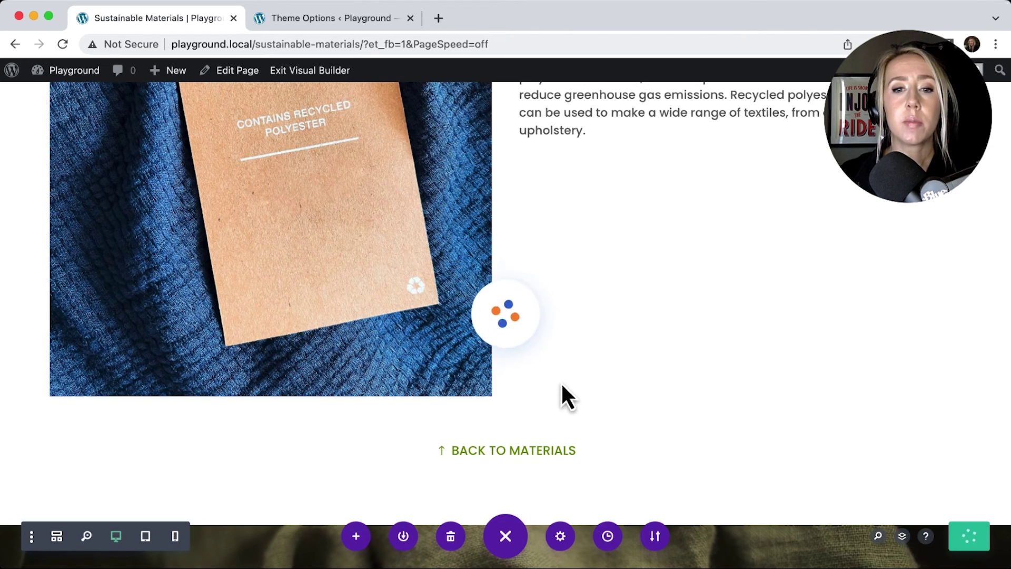
On the live page, check that the Hemp, Tencel and Linen cards each show their material section.
{"action": "scroll", "coordinate": [324, 392], "scroll_direction": "down", "scroll_amount": 5}
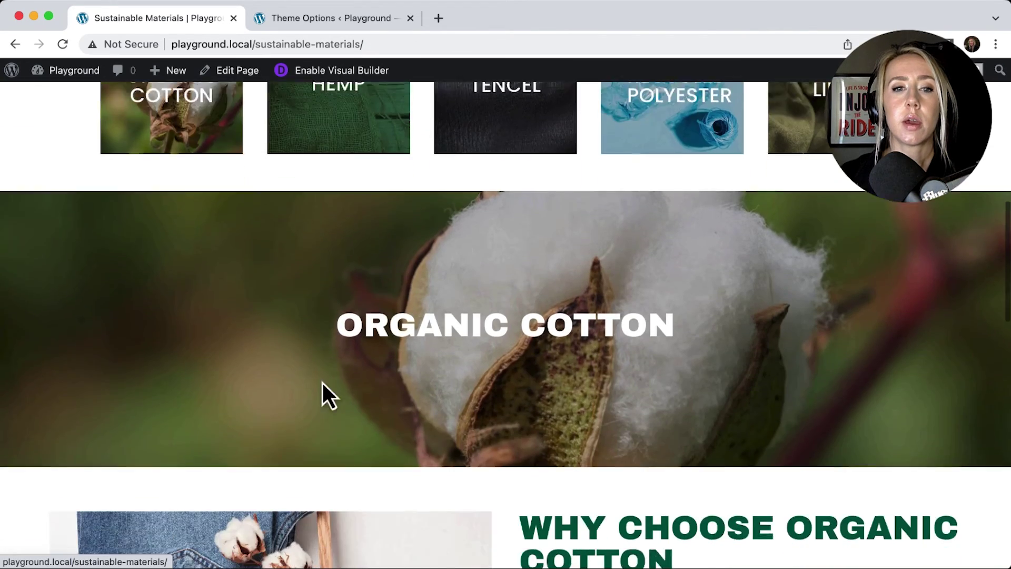
{"action": "scroll", "coordinate": [339, 248], "scroll_direction": "up", "scroll_amount": 1}
{"action": "left_click", "coordinate": [345, 190]}
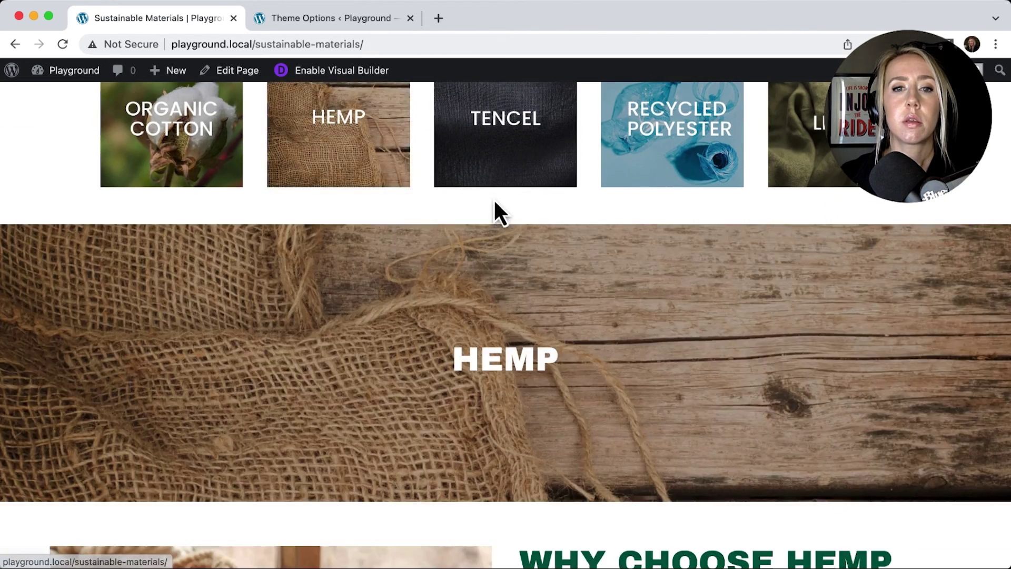
{"action": "left_click", "coordinate": [512, 165]}
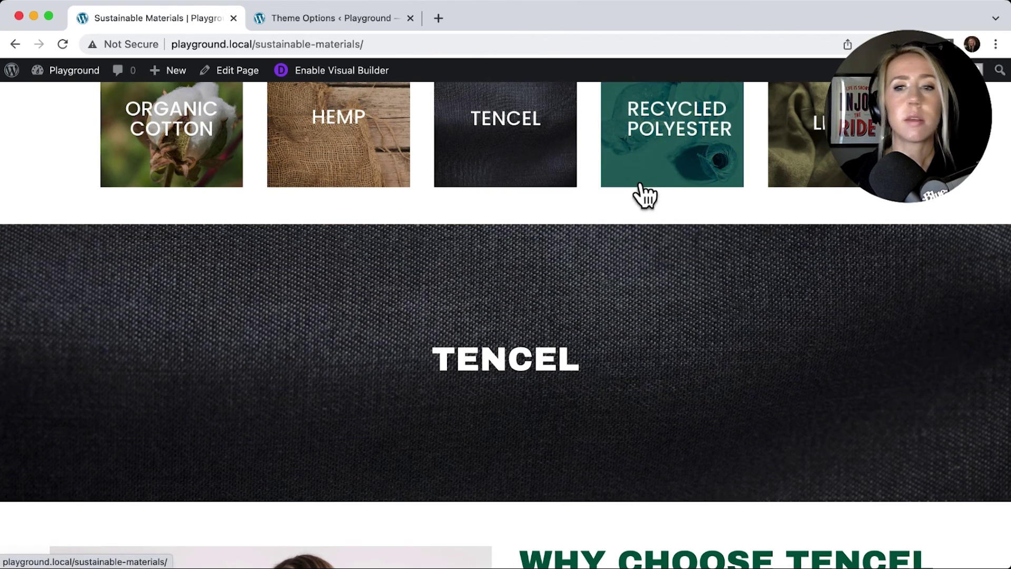
{"action": "left_click", "coordinate": [828, 180]}
Toggle the hidden section open and closed with Learn More, then re-enable the Visual Builder.
{"action": "scroll", "coordinate": [826, 184], "scroll_direction": "up", "scroll_amount": 1}
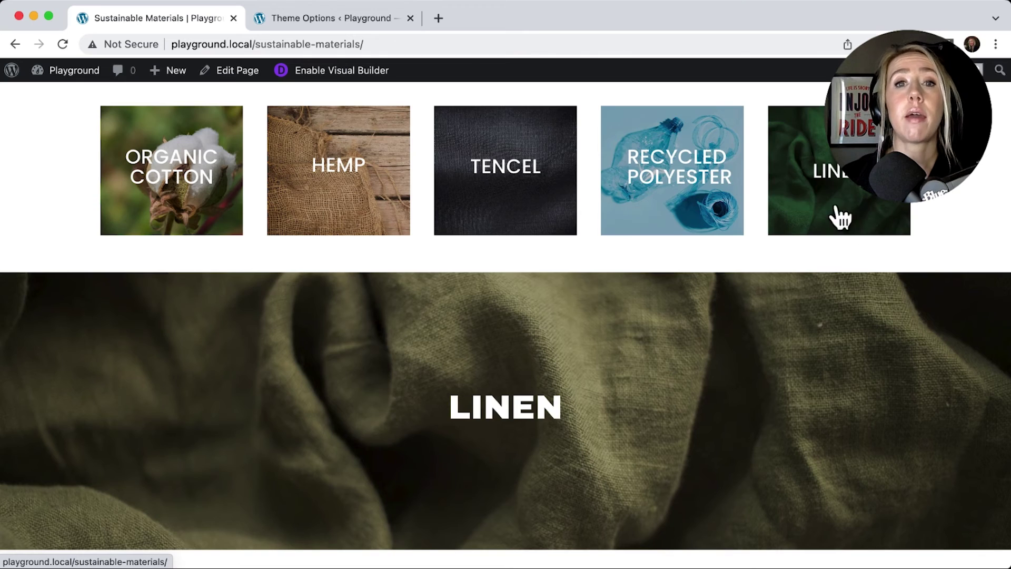
{"action": "scroll", "coordinate": [732, 203], "scroll_direction": "down", "scroll_amount": 10}
{"action": "scroll", "coordinate": [735, 209], "scroll_direction": "down", "scroll_amount": 7}
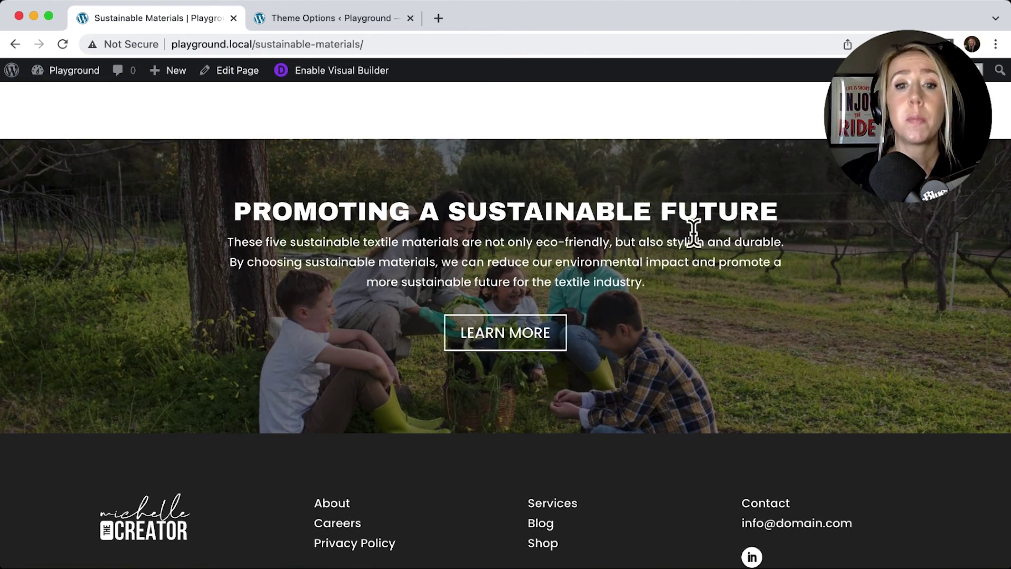
{"action": "left_click", "coordinate": [524, 341]}
{"action": "left_click", "coordinate": [524, 341]}
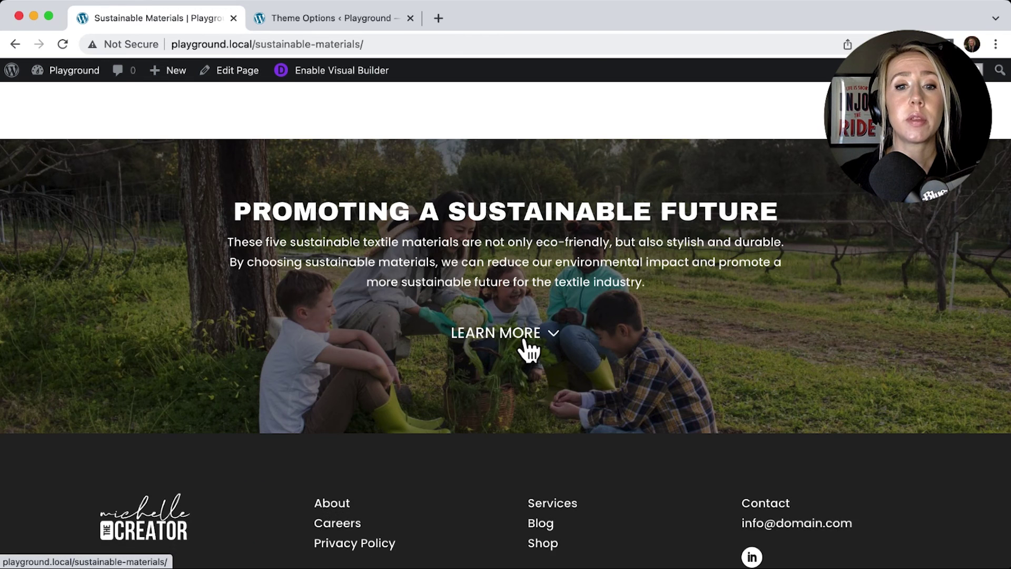
{"action": "left_click", "coordinate": [525, 342]}
{"action": "left_click", "coordinate": [525, 342]}
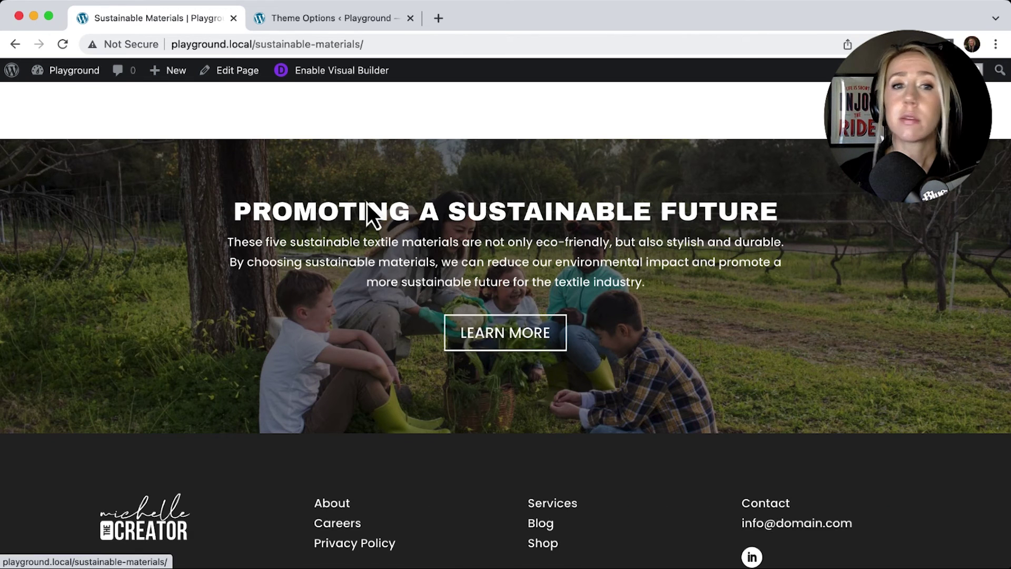
{"action": "left_click", "coordinate": [327, 82]}
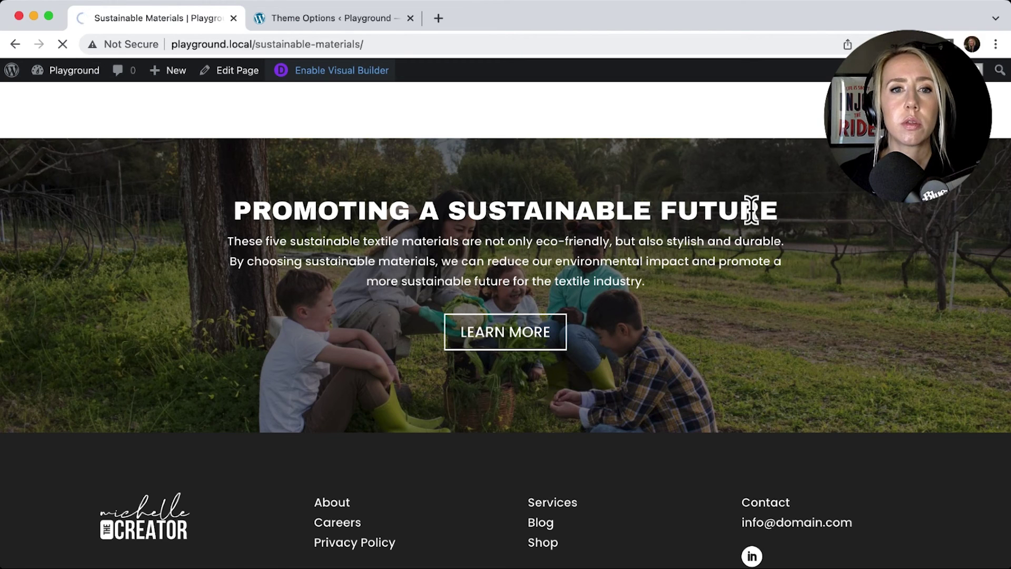
{"action": "scroll", "coordinate": [686, 327], "scroll_direction": "down", "scroll_amount": 15}
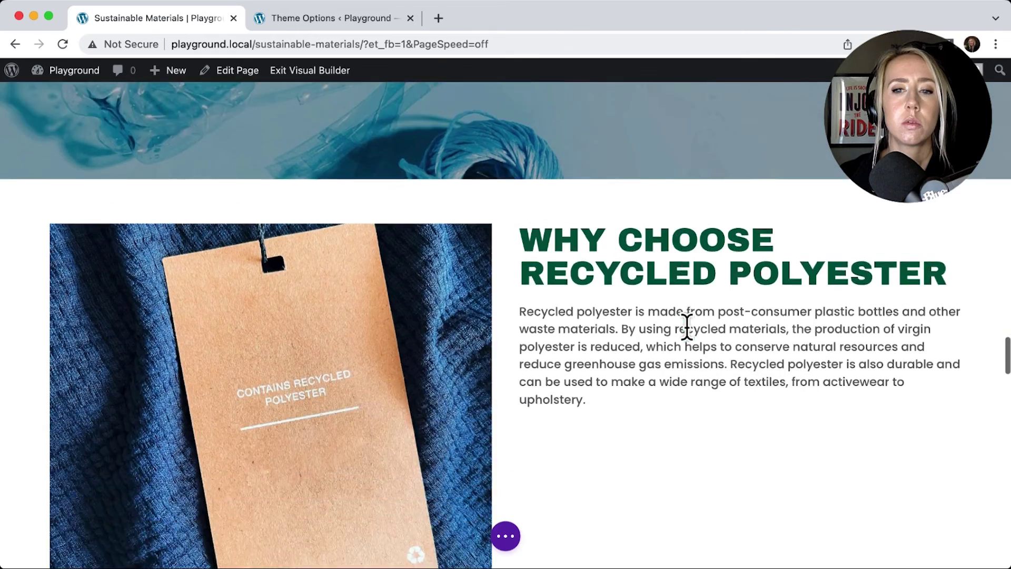
{"action": "scroll", "coordinate": [686, 327], "scroll_direction": "down", "scroll_amount": 5}
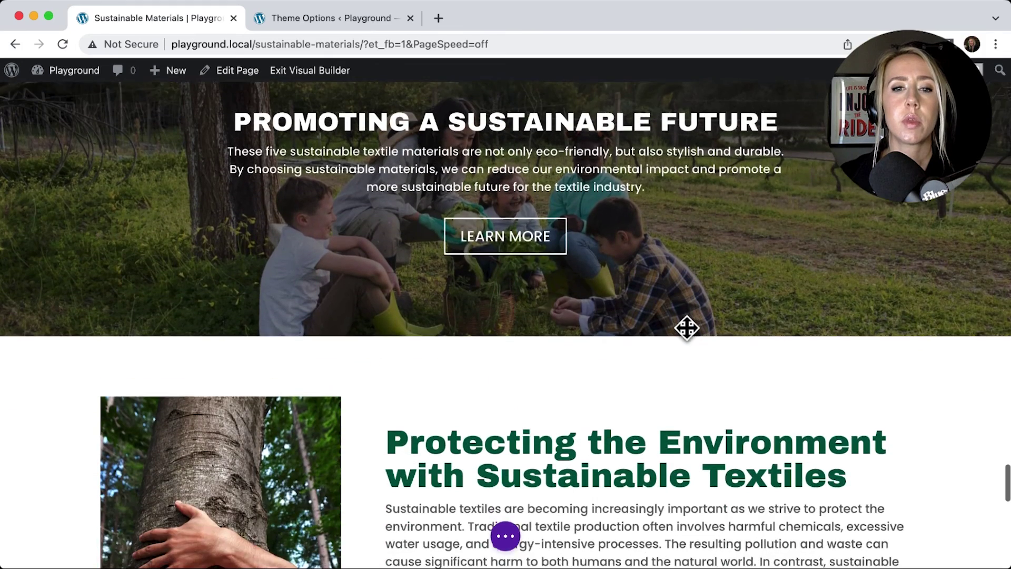
{"action": "scroll", "coordinate": [684, 328], "scroll_direction": "up", "scroll_amount": 1}
{"action": "left_click", "coordinate": [478, 298]}
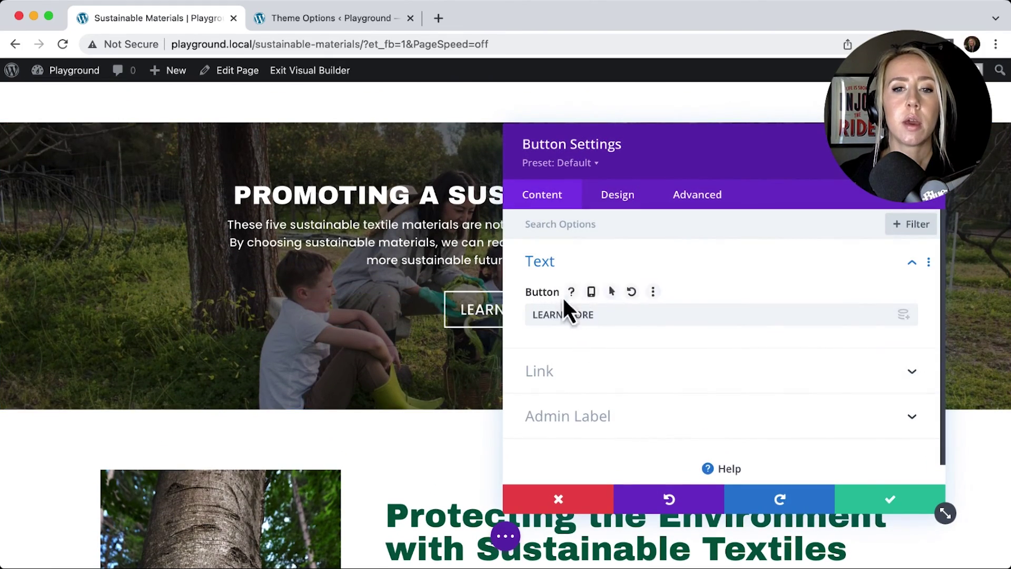
{"action": "left_click", "coordinate": [610, 377]}
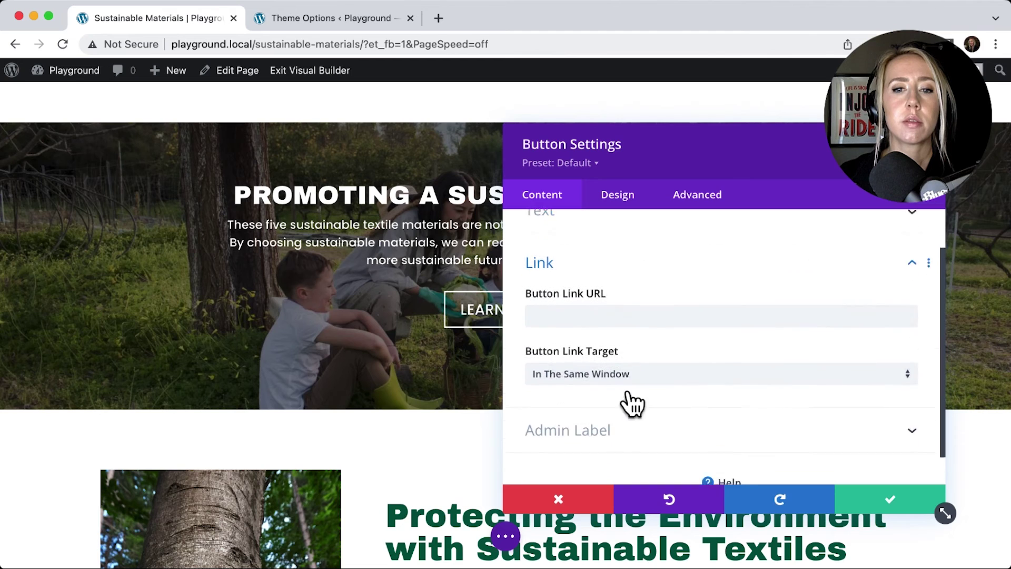
{"action": "left_click", "coordinate": [687, 202]}
{"action": "left_click", "coordinate": [661, 264]}
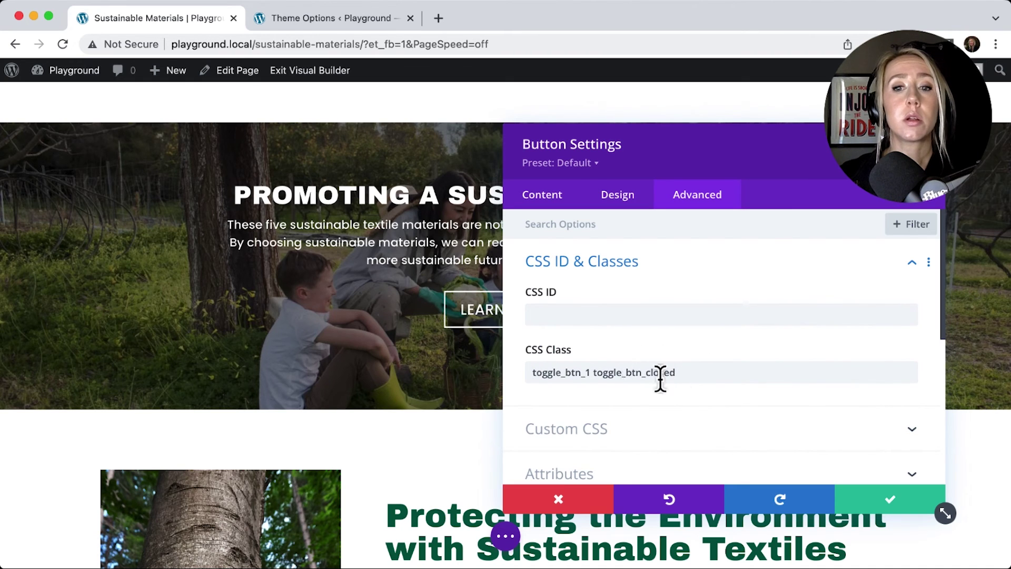
{"action": "left_click", "coordinate": [895, 497]}
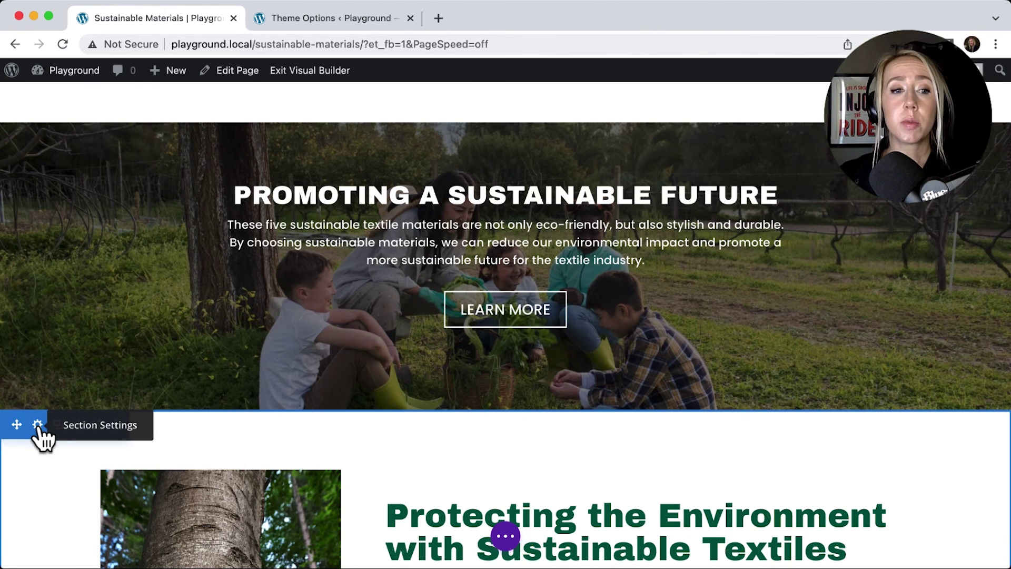
{"action": "left_click", "coordinate": [37, 424]}
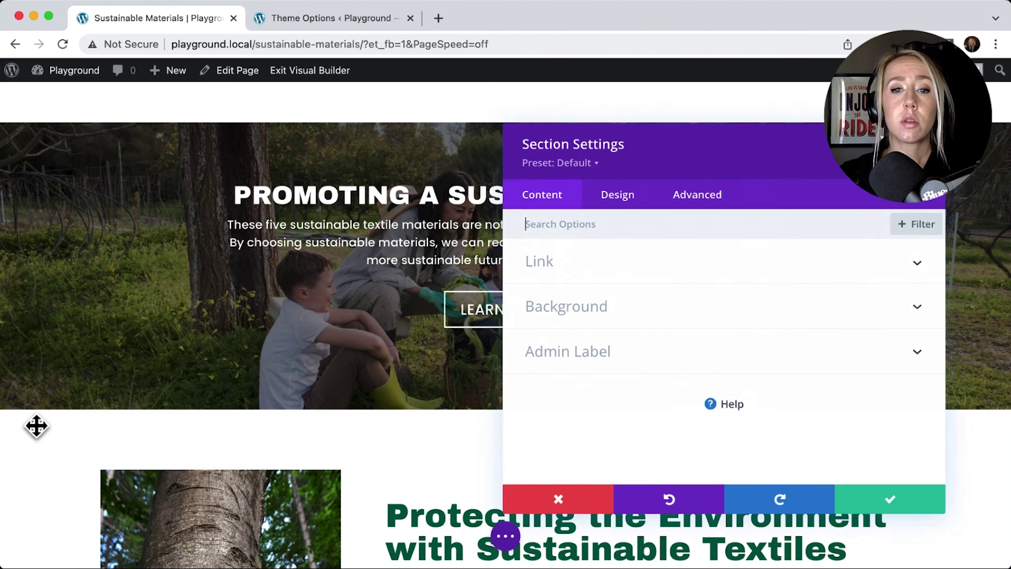
{"action": "left_click", "coordinate": [717, 200]}
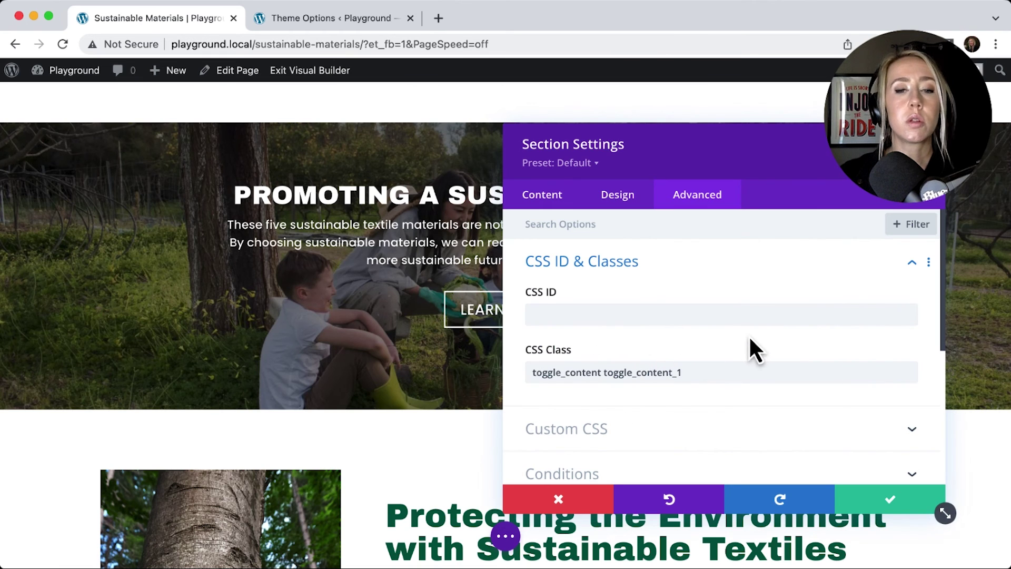
{"action": "left_click", "coordinate": [895, 505]}
Review the page's Advanced Custom CSS hiding the toggle content, then return to Theme Options.
{"action": "left_click", "coordinate": [506, 536]}
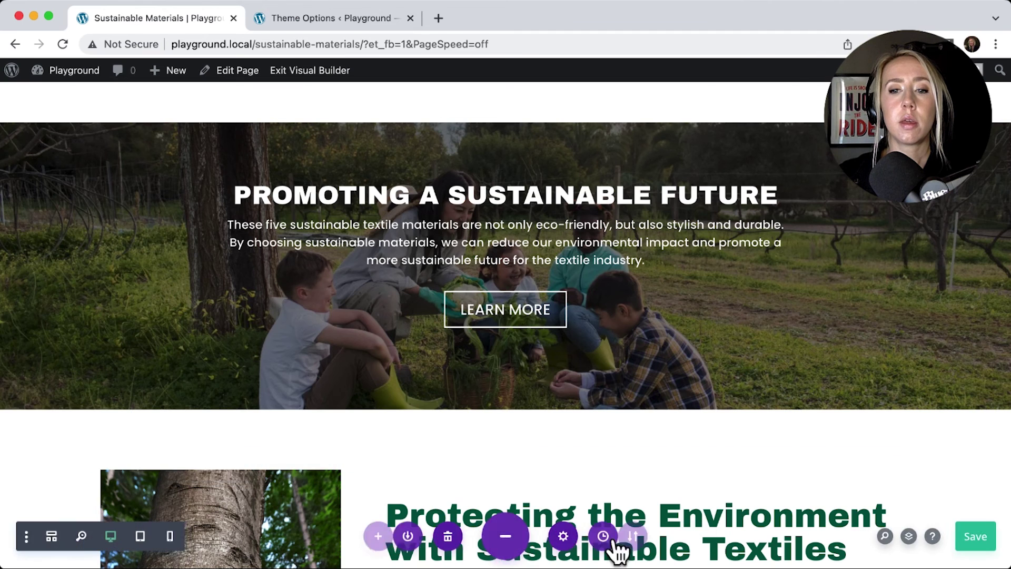
{"action": "left_click", "coordinate": [562, 538]}
{"action": "left_click", "coordinate": [697, 180]}
{"action": "left_click", "coordinate": [703, 248]}
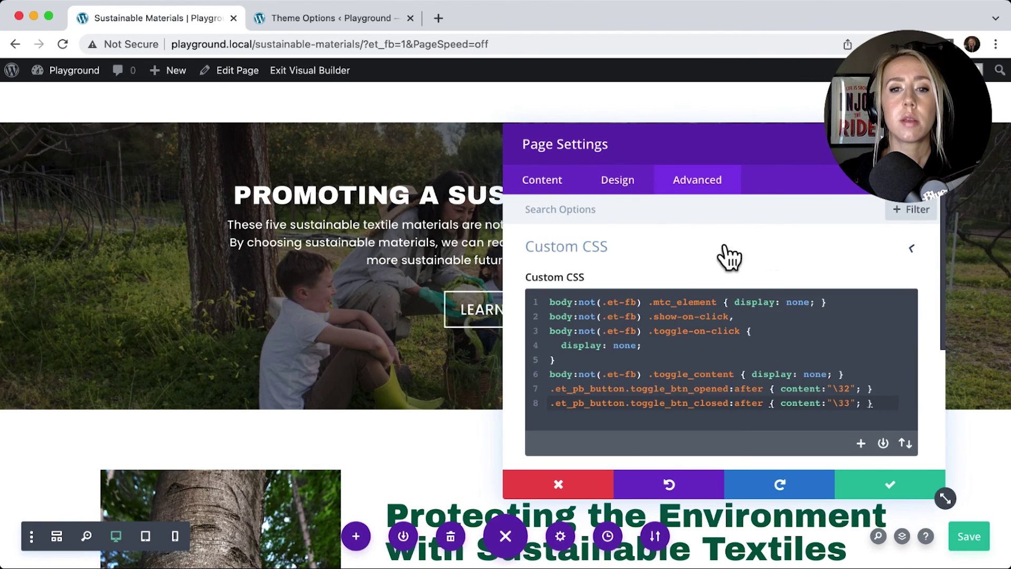
{"action": "scroll", "coordinate": [780, 339], "scroll_direction": "down", "scroll_amount": 1}
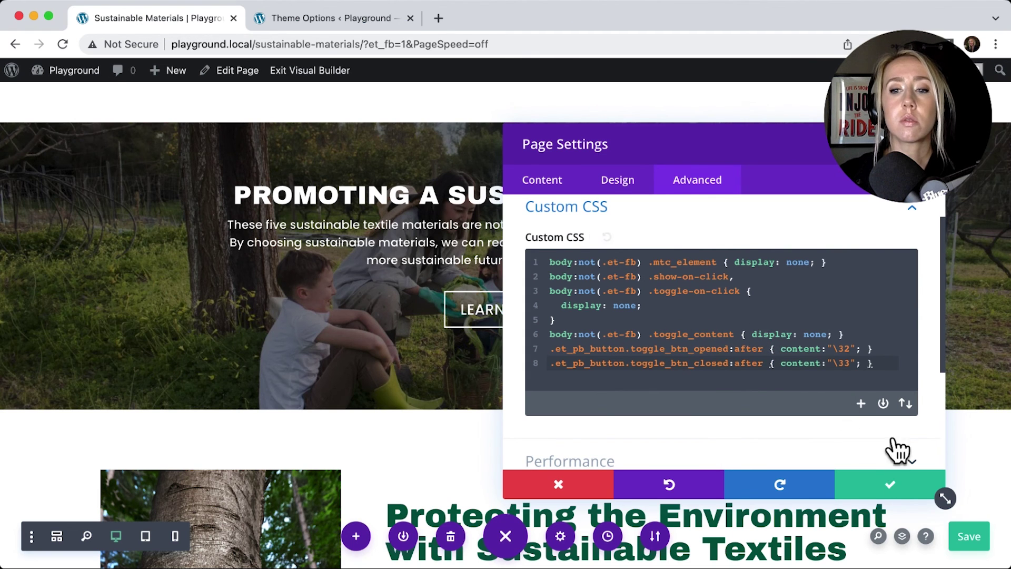
{"action": "left_click", "coordinate": [890, 483]}
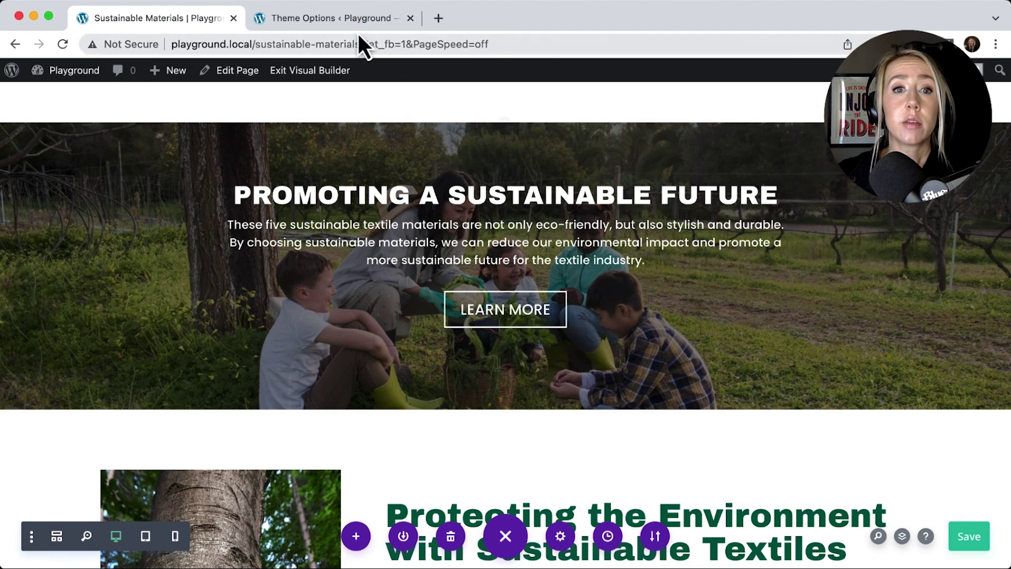
{"action": "left_click", "coordinate": [355, 18]}
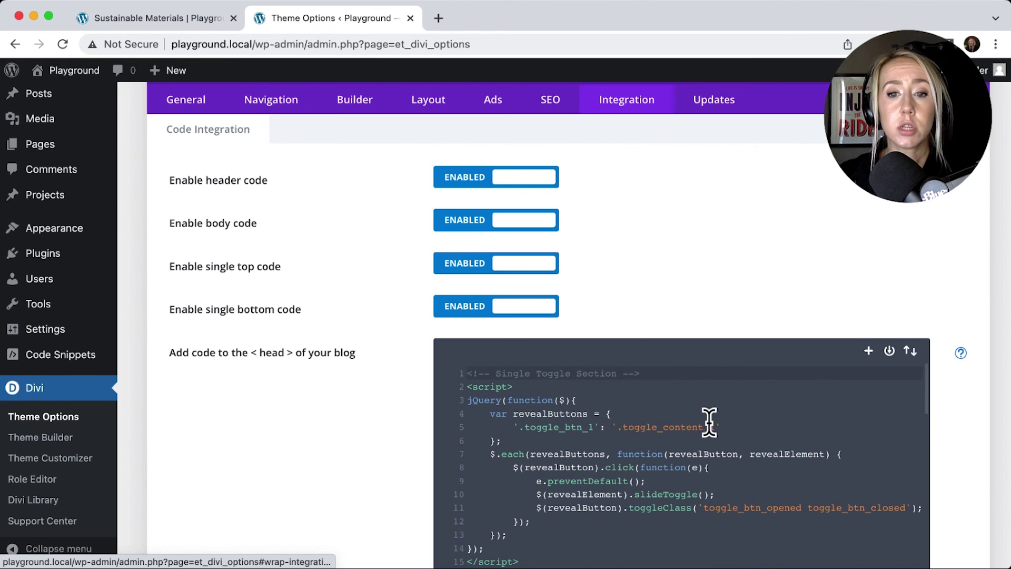
Scroll through the head integration code, then return to the Sustainable Materials builder page.
{"action": "scroll", "coordinate": [681, 422], "scroll_direction": "down", "scroll_amount": 2}
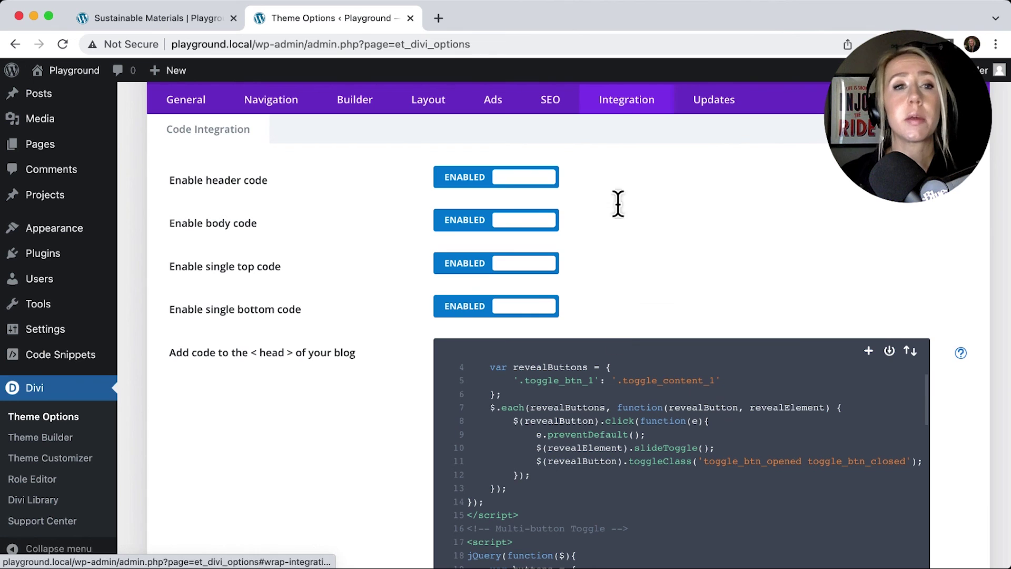
{"action": "left_click", "coordinate": [178, 21]}
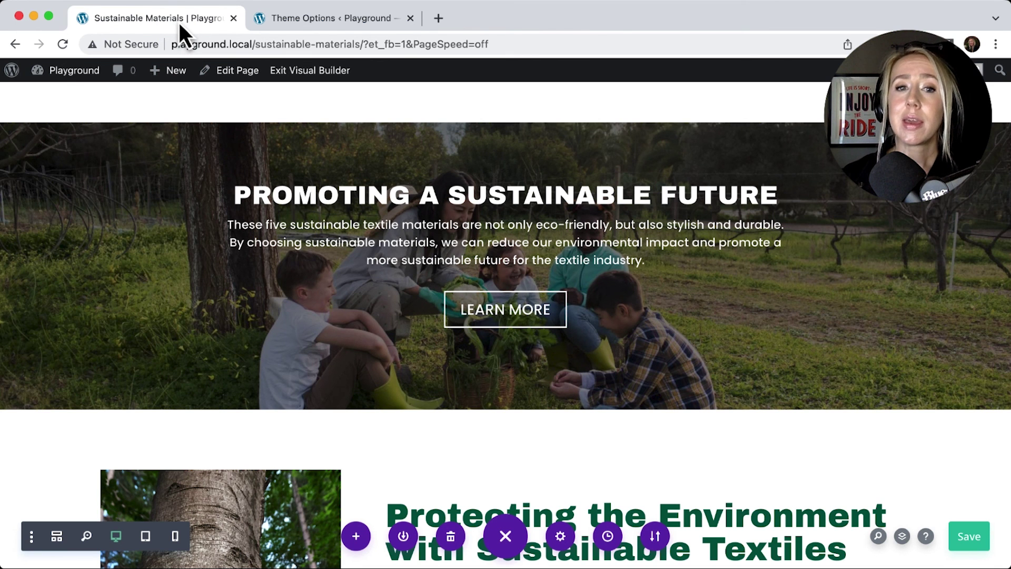